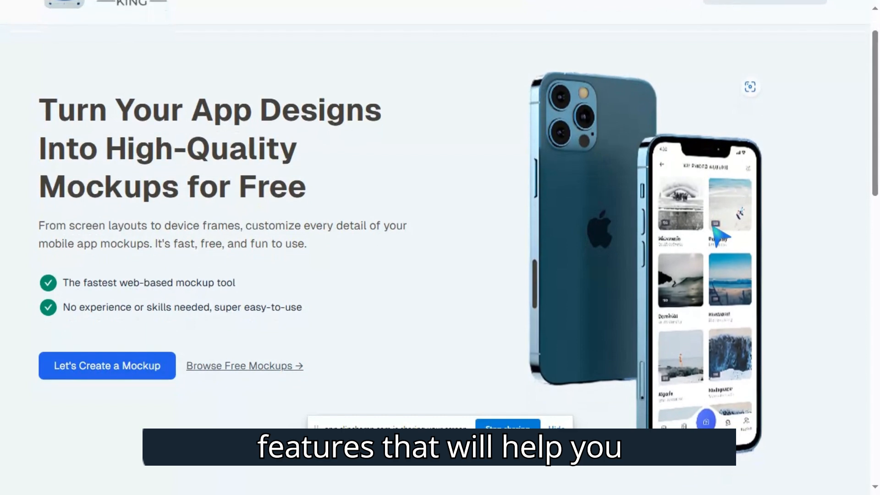
Look over the Mockup King home page and open the mockup creation page.
scroll(717, 230, "down", 3)
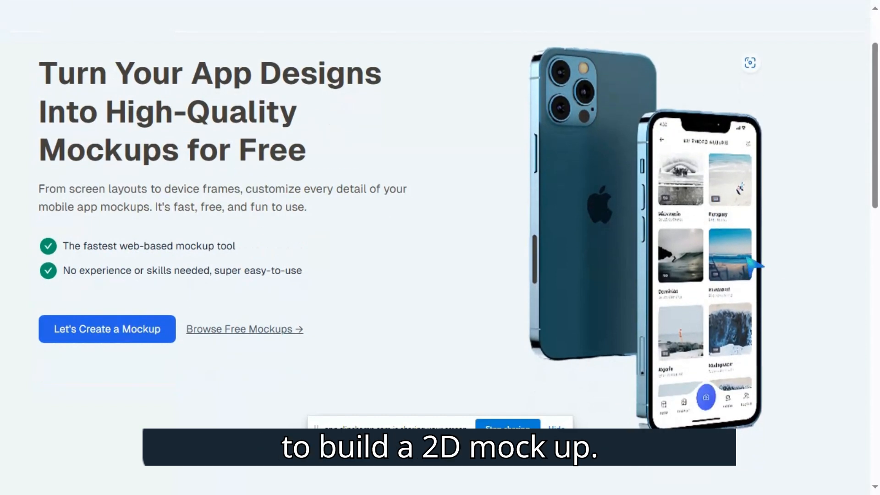
scroll(797, 311, "down", 4)
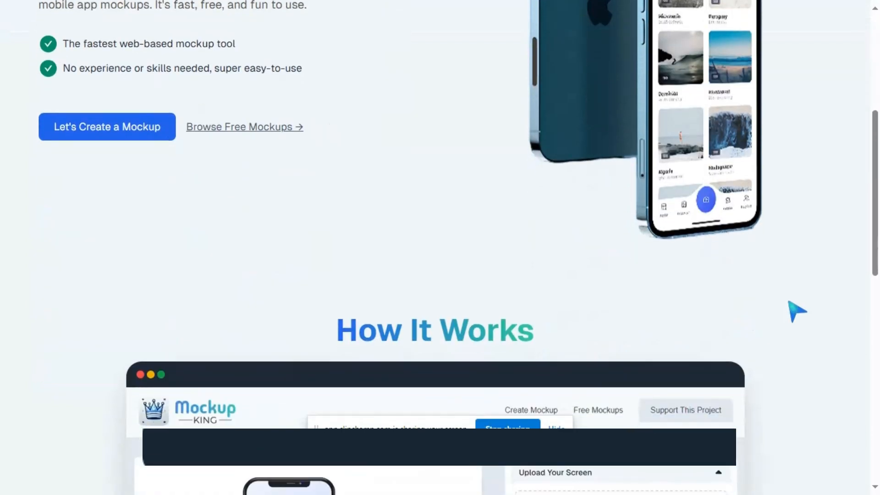
scroll(796, 311, "up", 6)
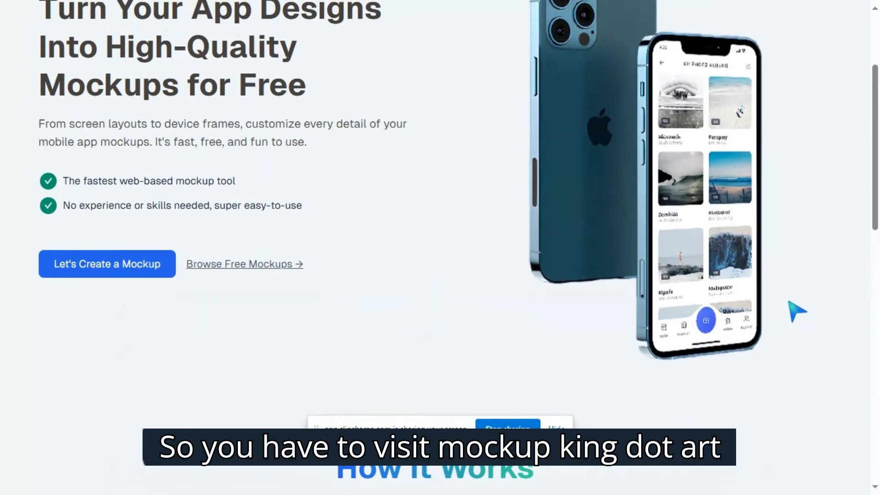
scroll(797, 311, "down", 7)
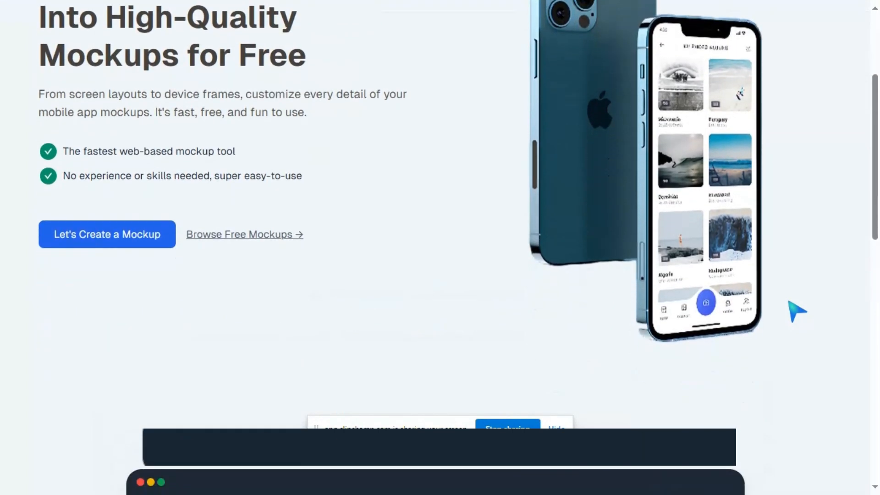
scroll(796, 311, "down", 9)
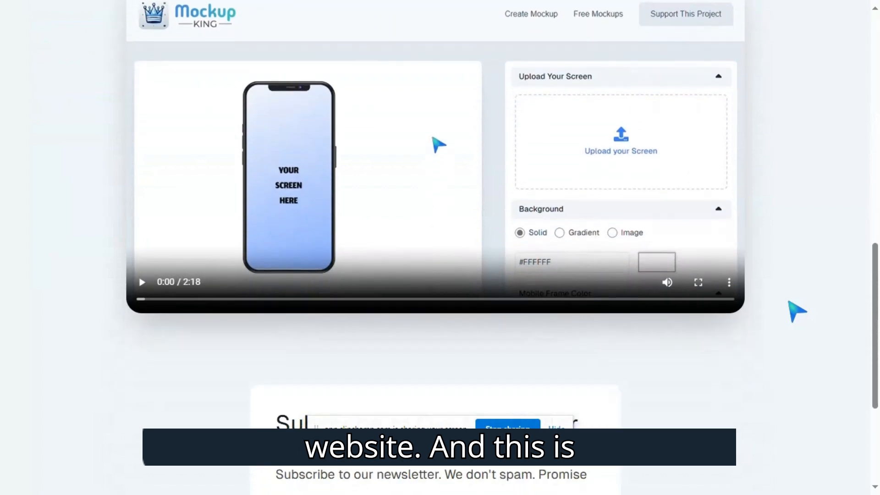
scroll(796, 311, "up", 11)
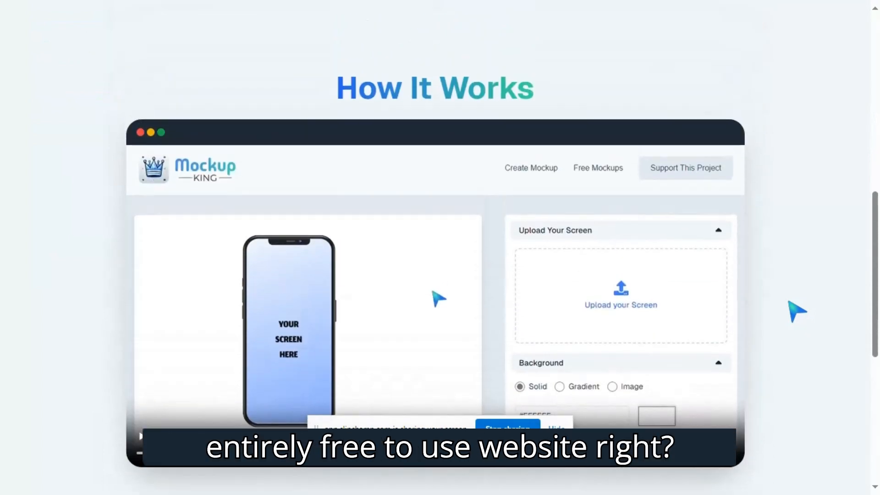
scroll(796, 311, "up", 4)
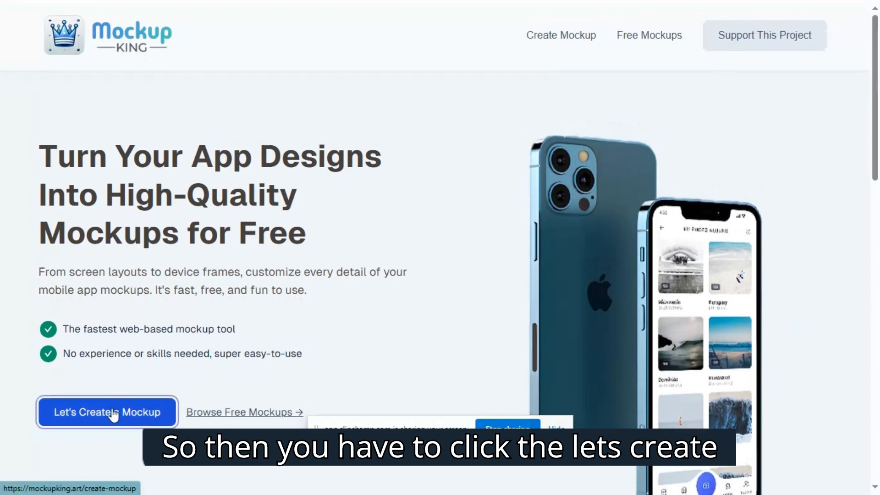
left_click(133, 412)
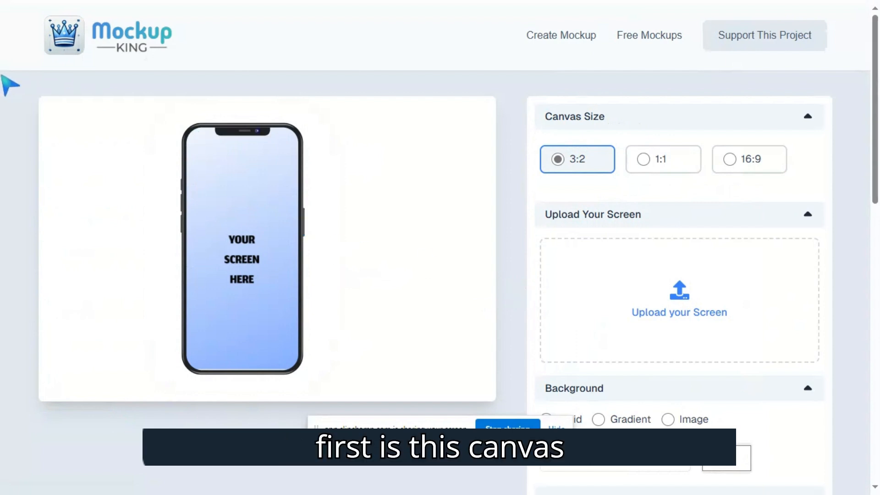
Try the 1:1 and 16:9 canvas sizes, and return to 3:2.
scroll(554, 228, "down", 1)
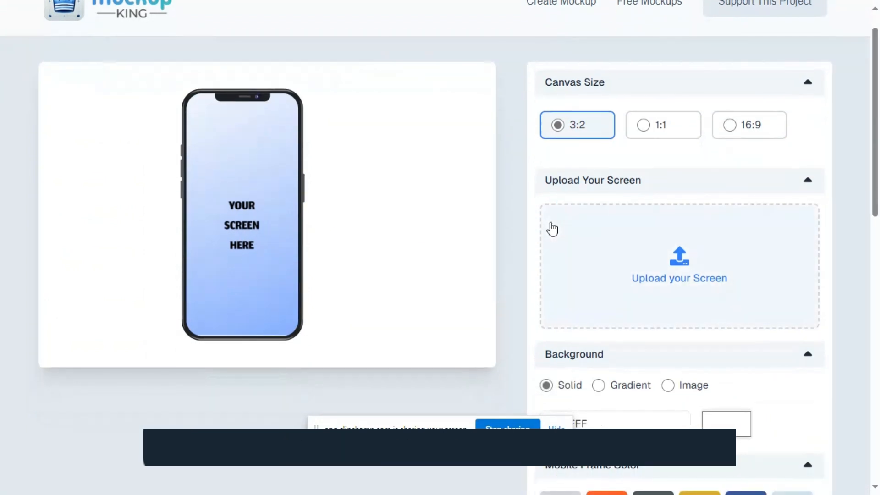
scroll(534, 218, "down", 1)
left_click(660, 90)
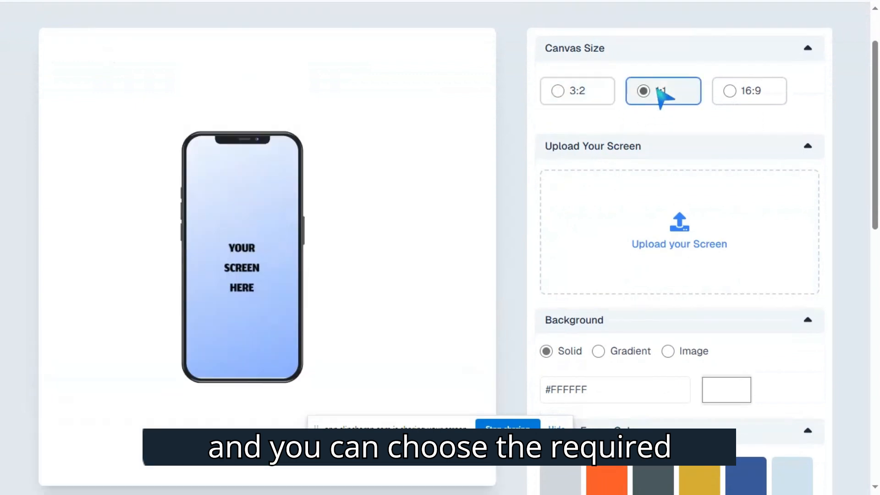
left_click(761, 100)
left_click(591, 98)
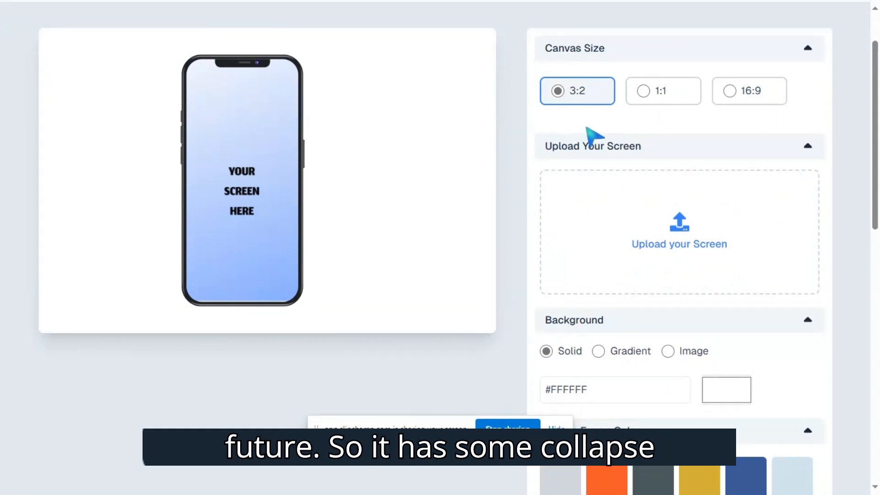
Collapse the Canvas Size, Upload Your Screen and Background sections and expand them again.
scroll(586, 133, "up", 1)
left_click(634, 112)
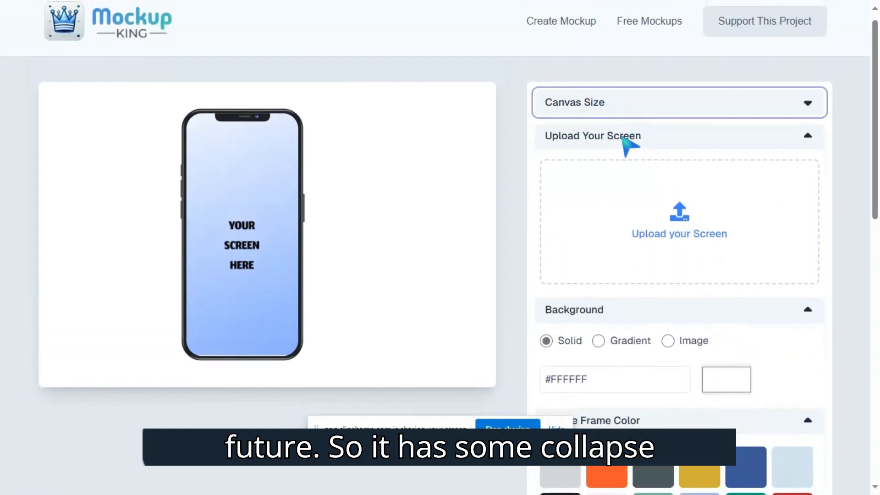
left_click(624, 140)
left_click(599, 174)
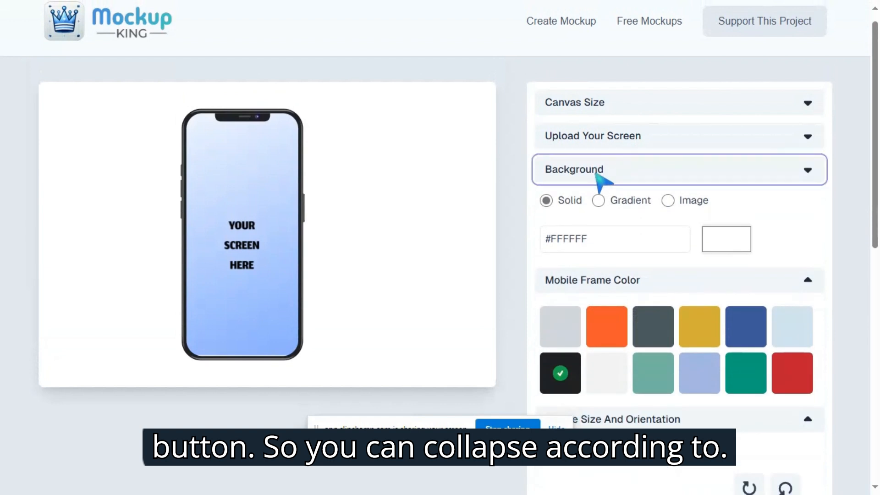
left_click(574, 172)
left_click(619, 138)
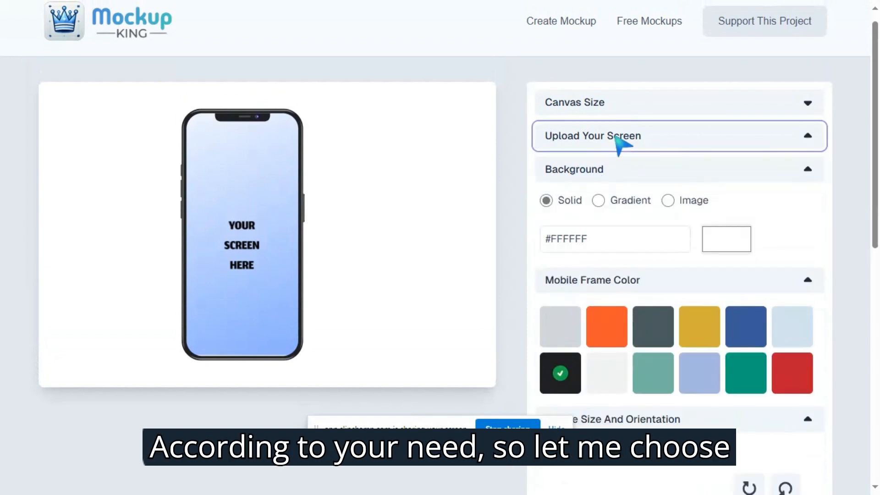
left_click(650, 114)
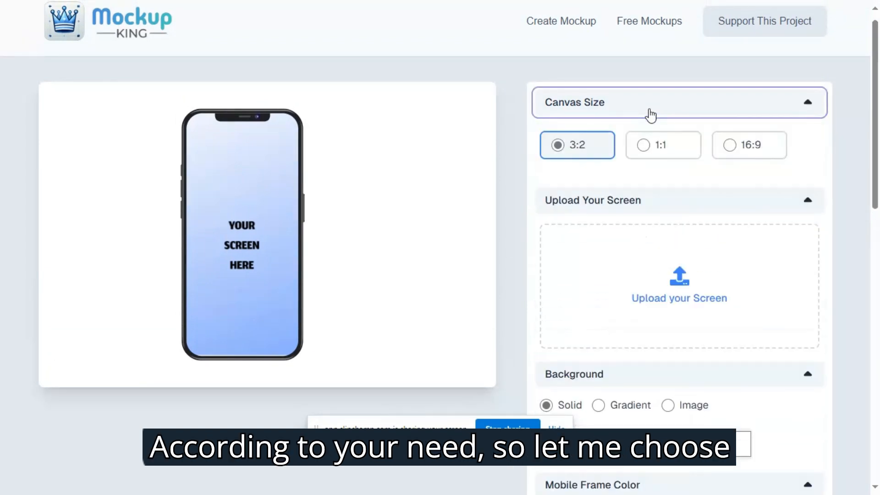
Switch the canvas to 1:1 and set it back to 3:2.
left_click(571, 146)
left_click(644, 146)
left_click(570, 145)
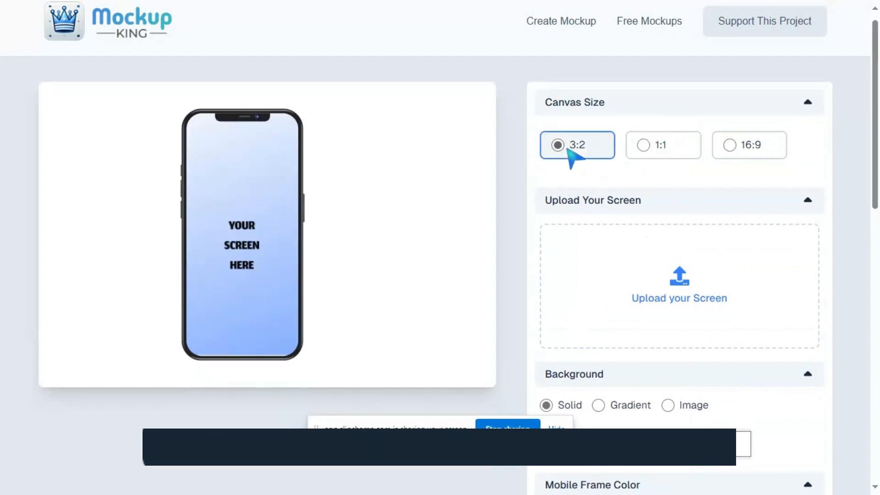
Upload the Home (1) image from Downloads as the phone's screen and collapse the Upload Your Screen section.
scroll(581, 159, "down", 1)
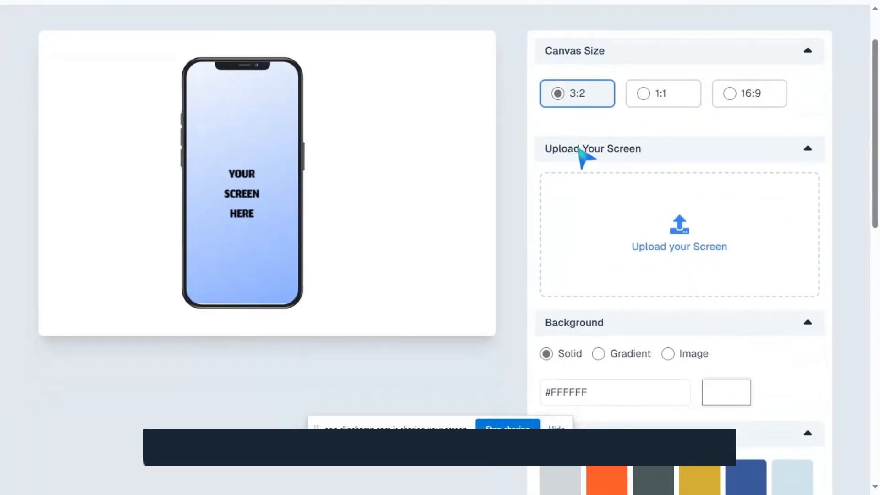
left_click(612, 223)
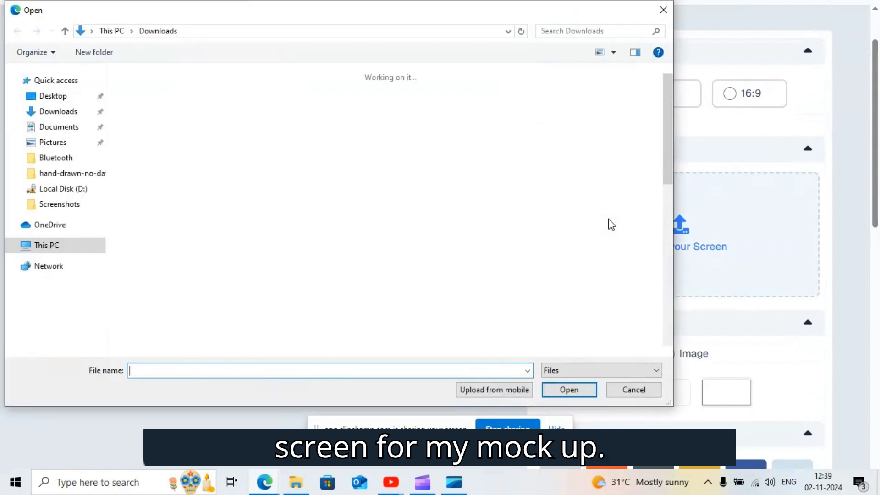
left_click_drag(669, 95, 651, 287)
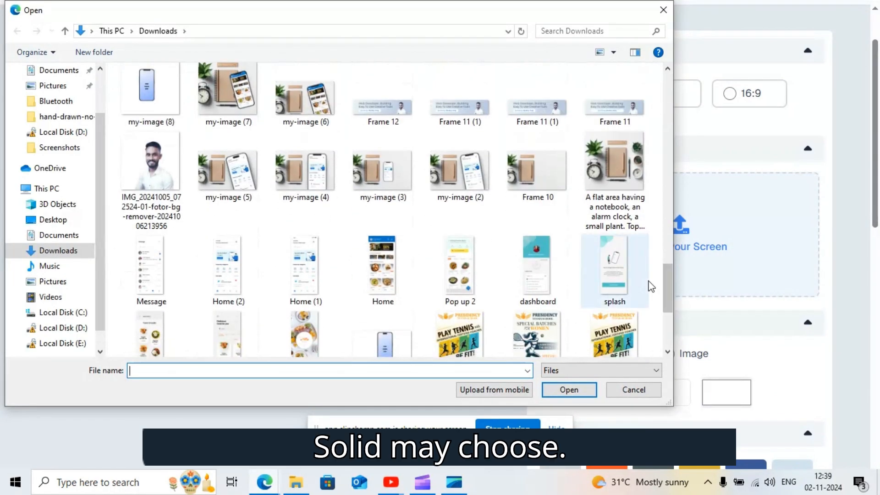
left_click(329, 244)
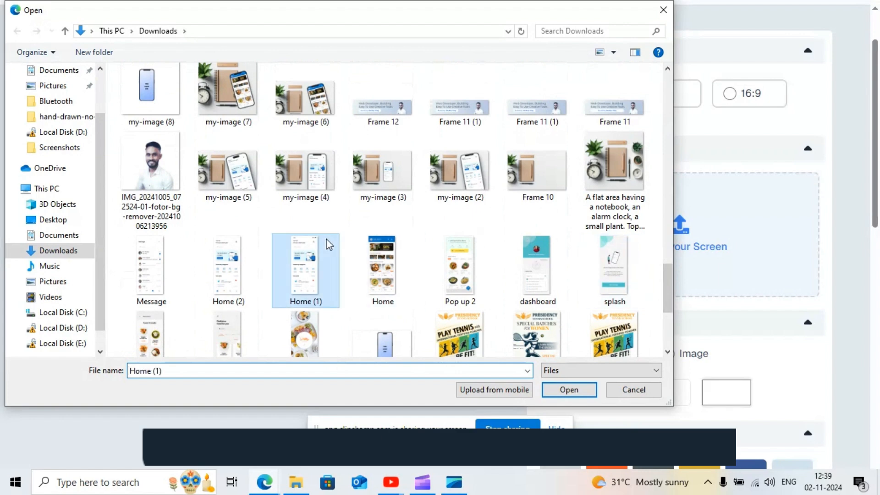
left_click(568, 389)
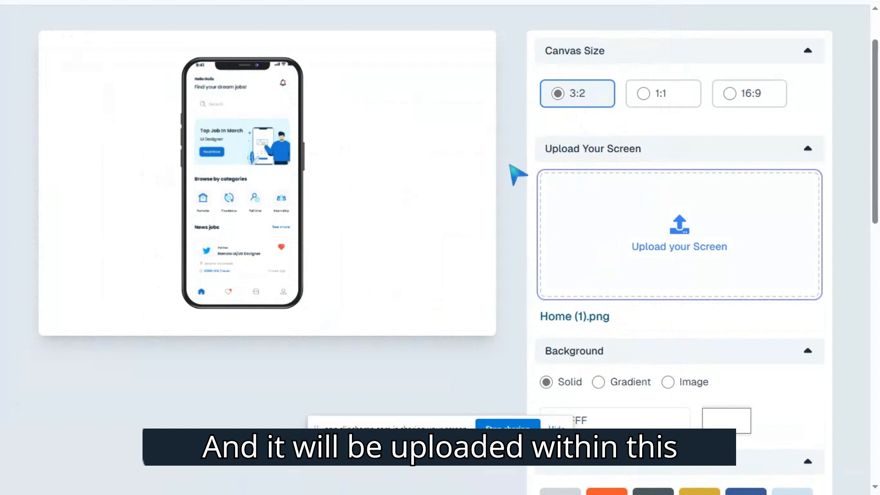
left_click(673, 151)
scroll(550, 239, "up", 1)
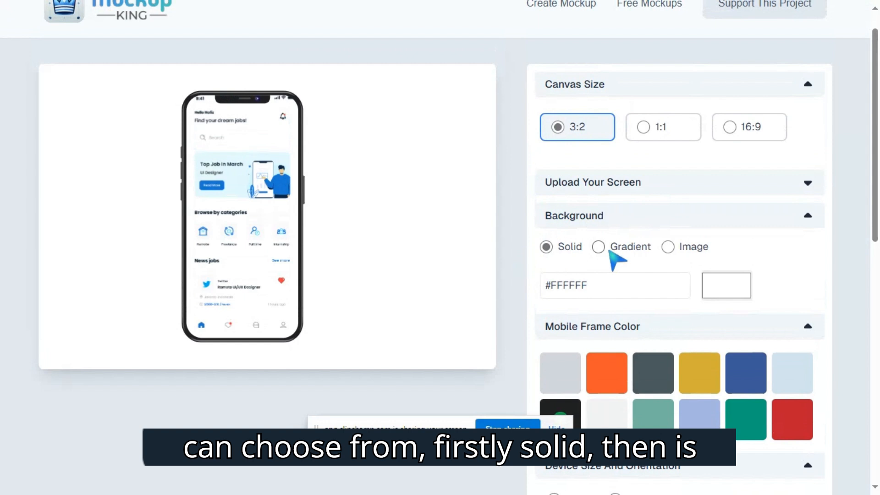
Try the Gradient and Image background types, and return to Solid.
left_click(634, 247)
left_click(687, 251)
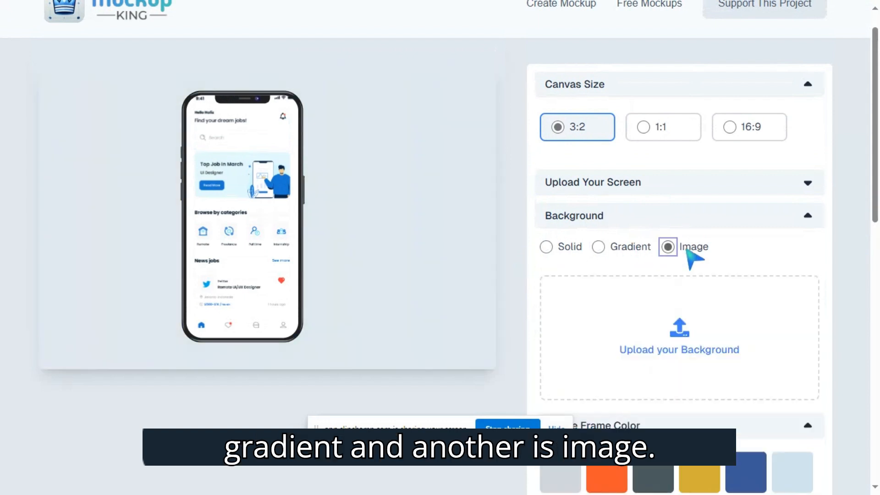
left_click(566, 247)
Pick the dark teal #3B6861 as the solid background colour.
scroll(722, 293, "down", 1)
left_click(725, 272)
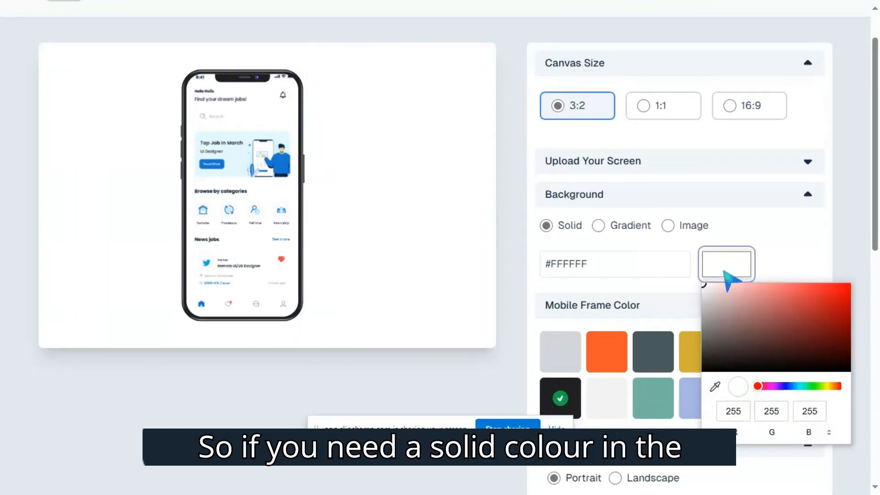
left_click(763, 307)
left_click_drag(777, 387, 802, 387)
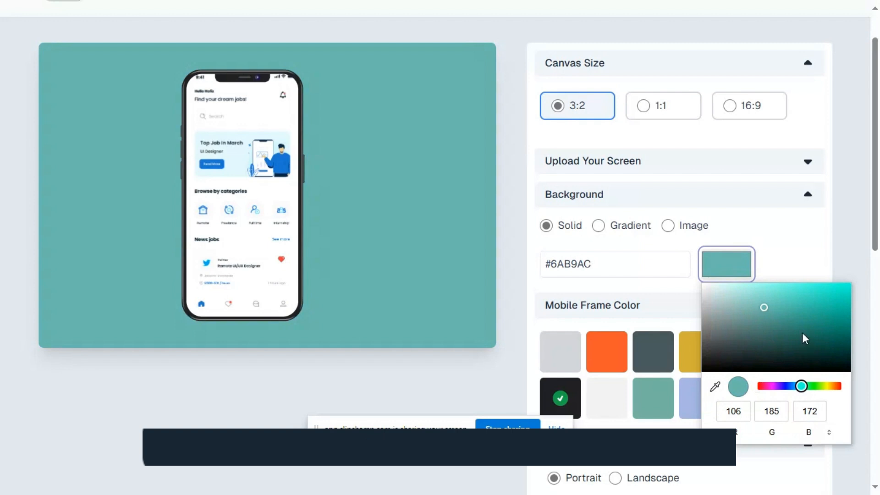
mouse_move(754, 314)
left_mouse_down()
mouse_move(742, 293)
mouse_move(779, 337)
mouse_move(766, 334)
left_mouse_up()
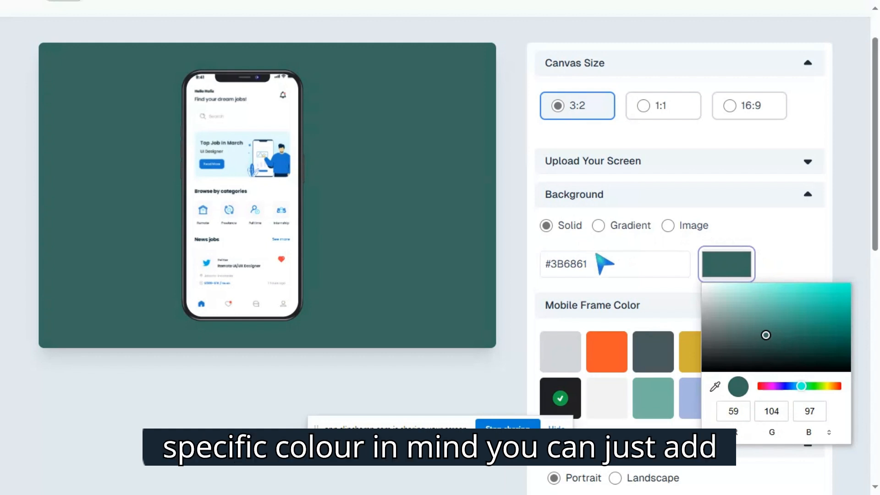
Set the solid background's hex colour to #FF0000.
left_click_drag(598, 261, 542, 268)
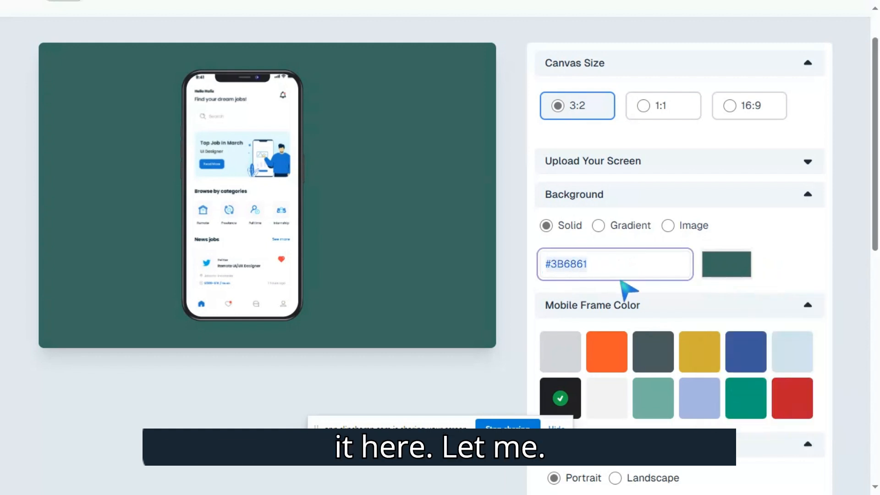
key("Right")
key("BackSpace")
key("BackSpace")
key("BackSpace")
key("BackSpace")
key("BackSpace")
key("BackSpace")
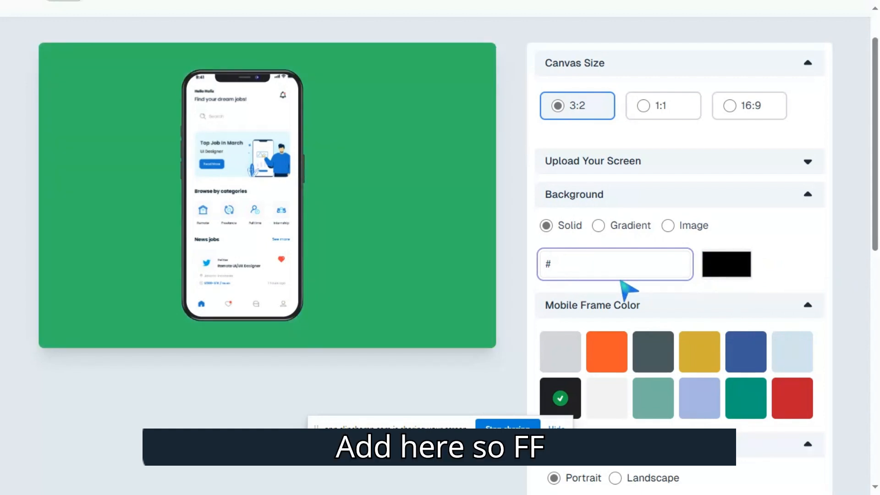
type("FF0000")
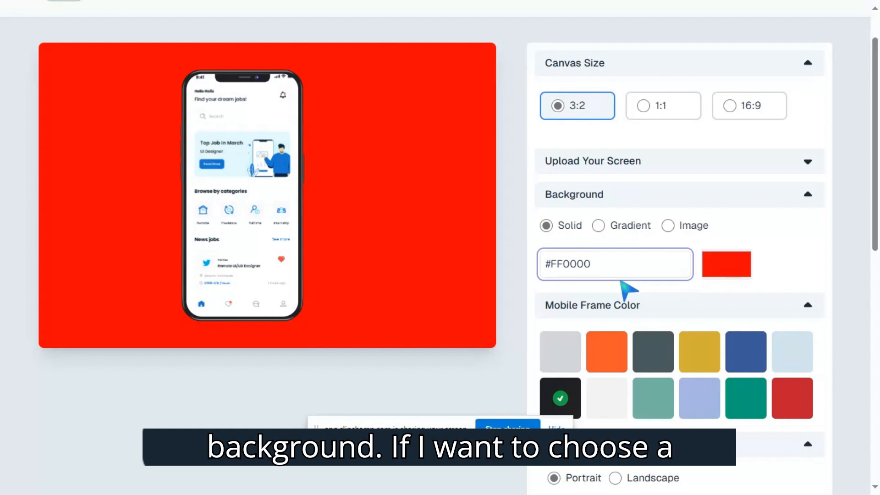
Change the mockup's background type to Gradient.
left_click(630, 226)
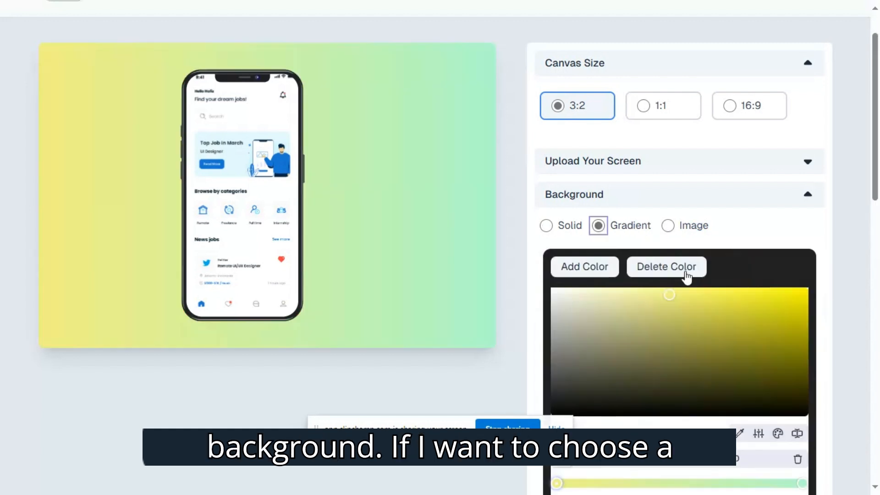
scroll(689, 279, "down", 1)
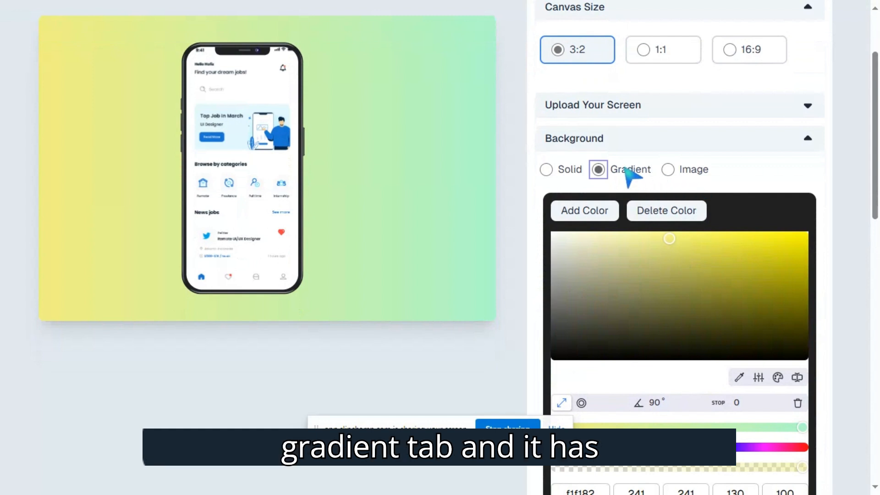
scroll(644, 197, "down", 3)
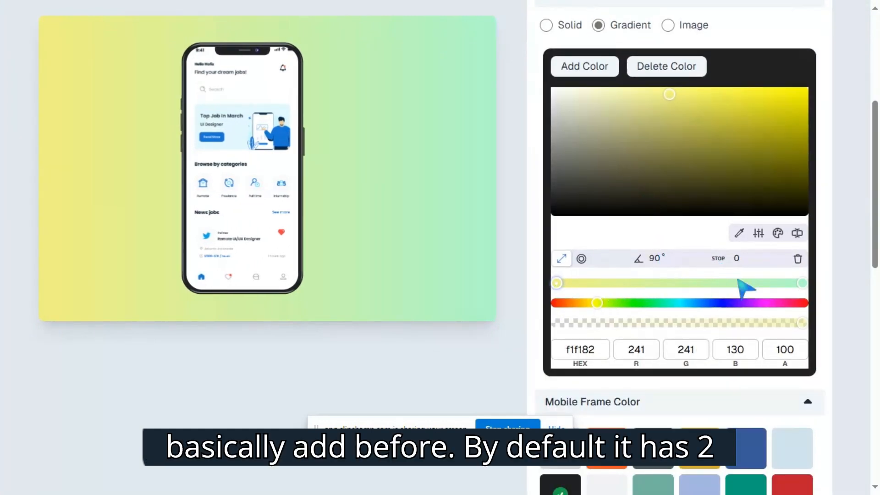
Add extra colour stops to the background gradient and delete the ones at 45 and 26.
left_click(800, 284)
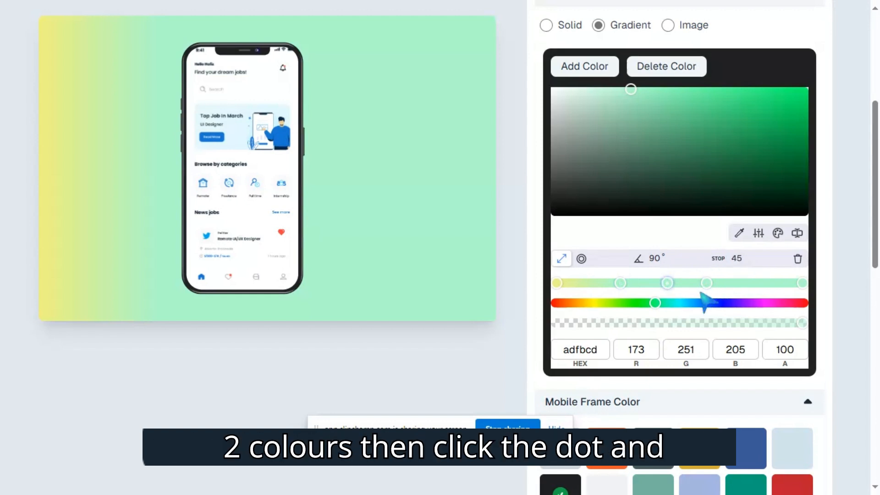
left_click(798, 259)
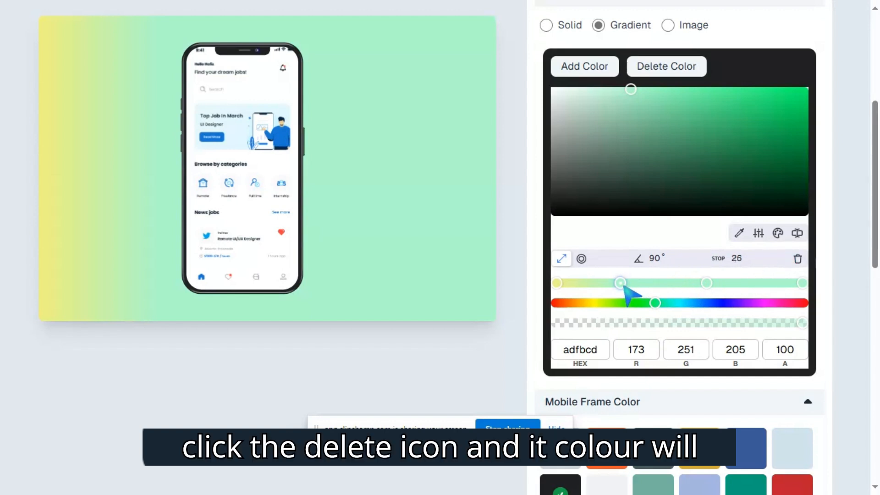
left_click(797, 260)
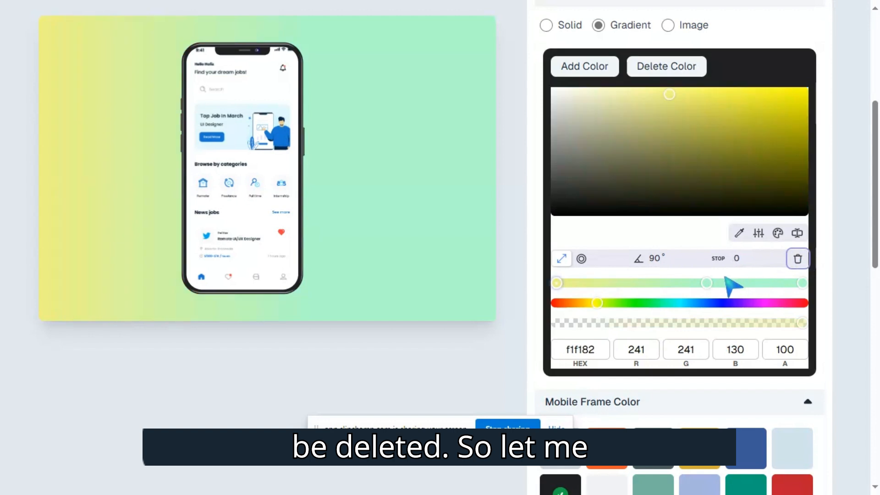
Move the gradient's middle colour stop to 51 and recolour the starting stop to grey-green #929891.
left_click_drag(707, 283, 682, 283)
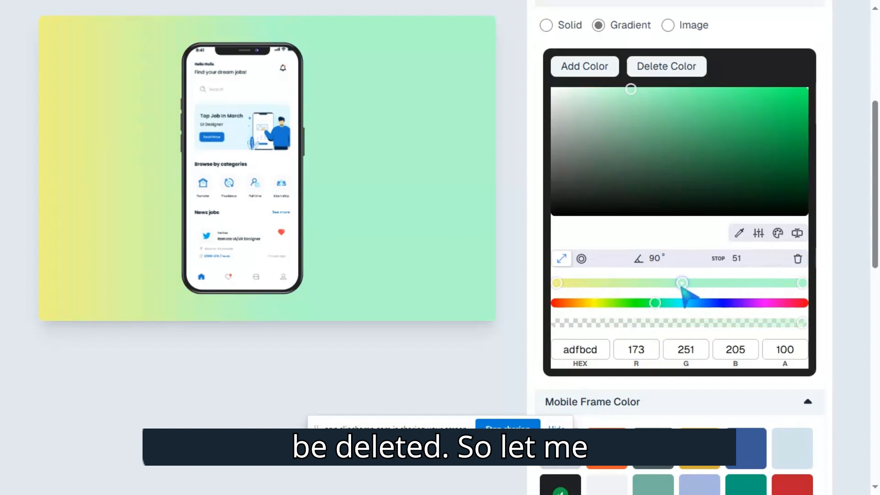
left_click(557, 282)
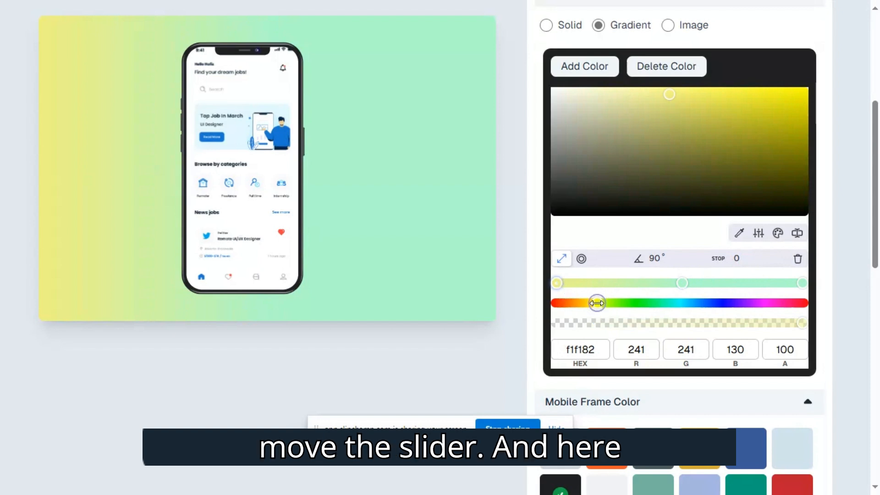
left_click_drag(593, 302, 625, 303)
left_click_drag(728, 154, 562, 140)
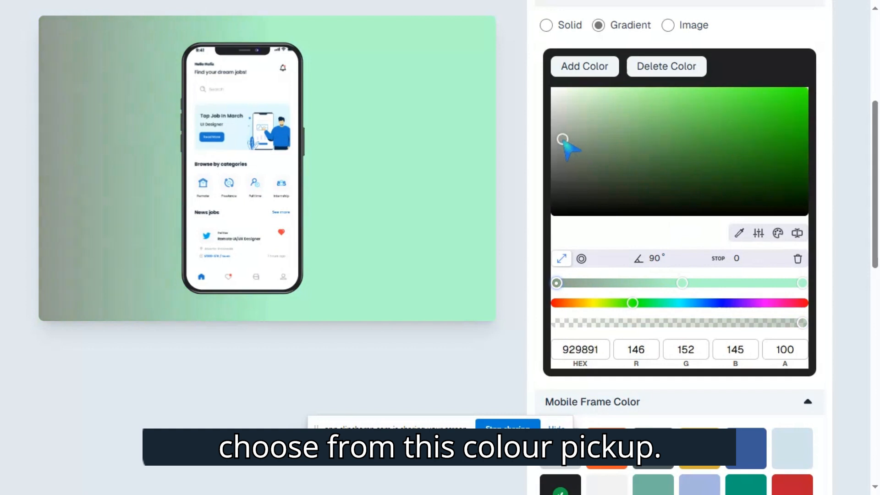
Recolour the gradient's middle stop to blue #2D4EA0 and its end stop to light purple #EBADFB.
left_click(683, 284)
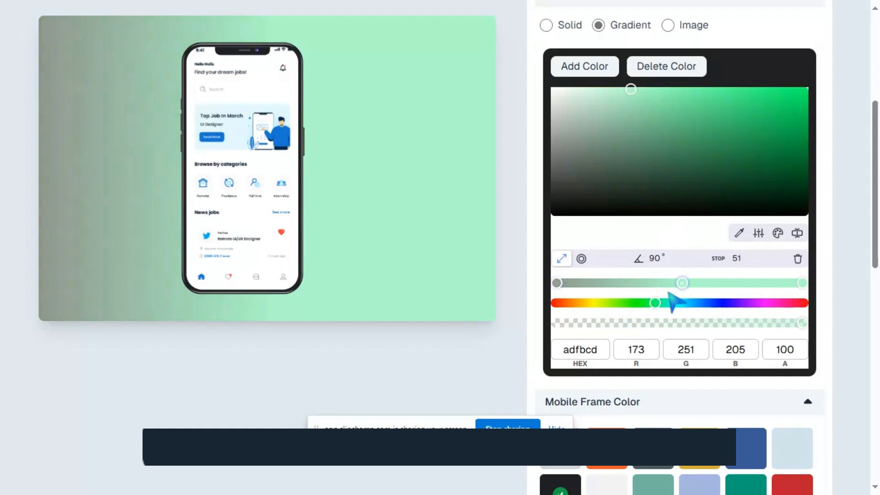
left_click_drag(685, 302, 708, 303)
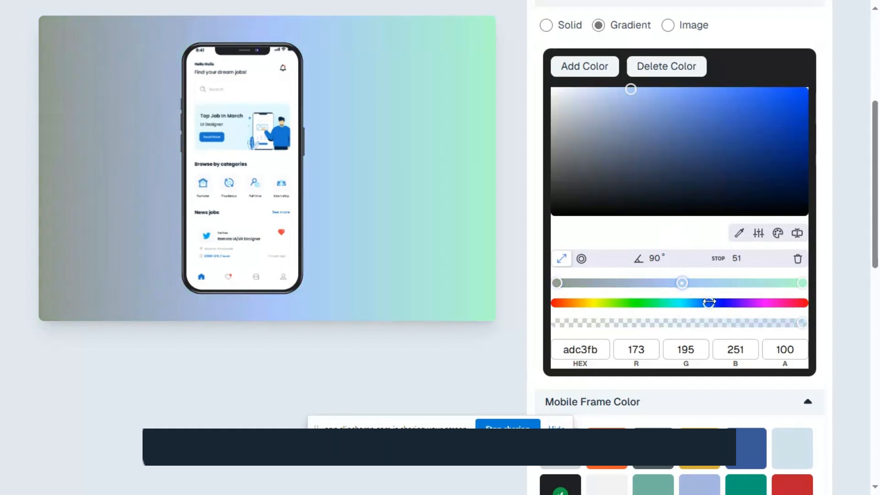
left_click_drag(747, 178, 736, 134)
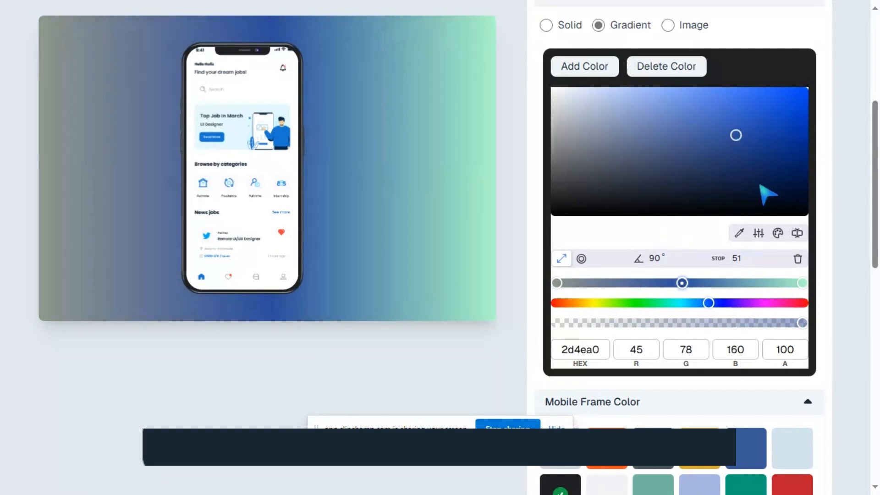
left_click(802, 283)
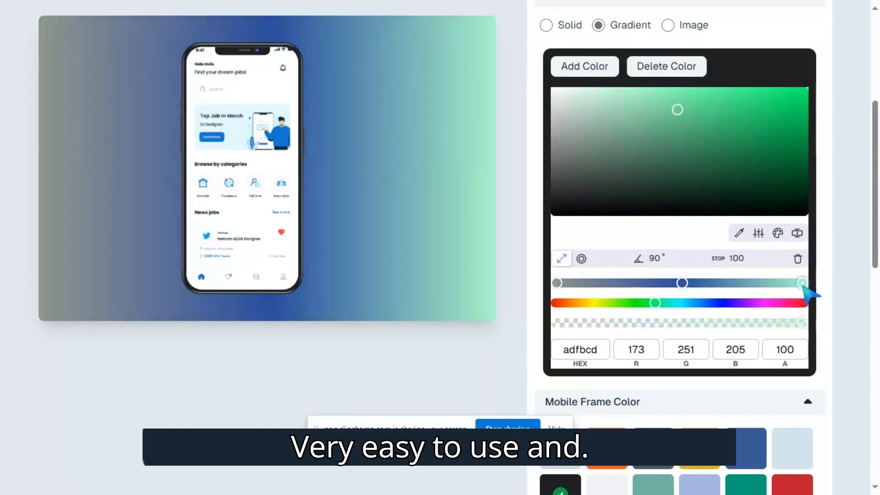
left_click(754, 303)
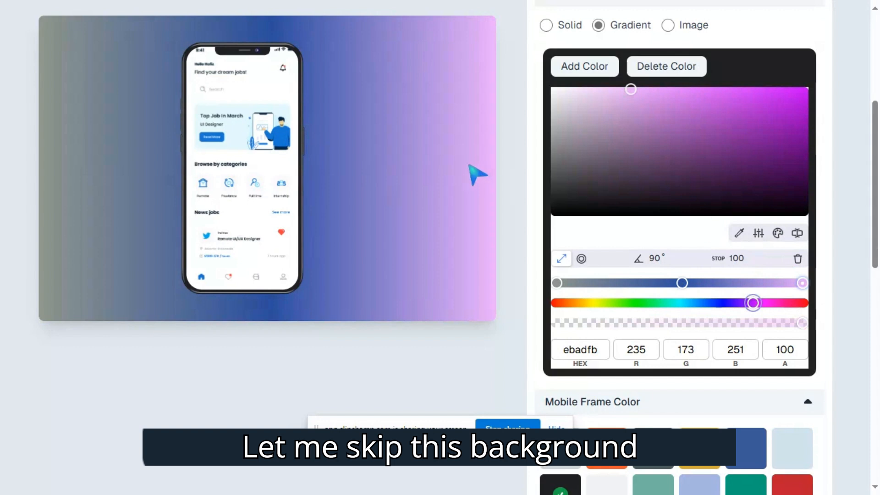
Change the background type to Image and upload the desk photo Frame 10 from Downloads.
scroll(706, 247, "up", 1)
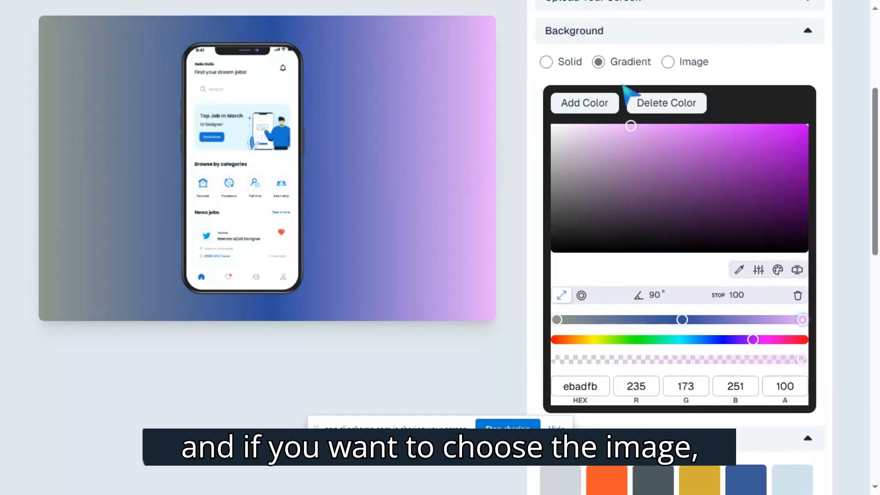
left_click(683, 65)
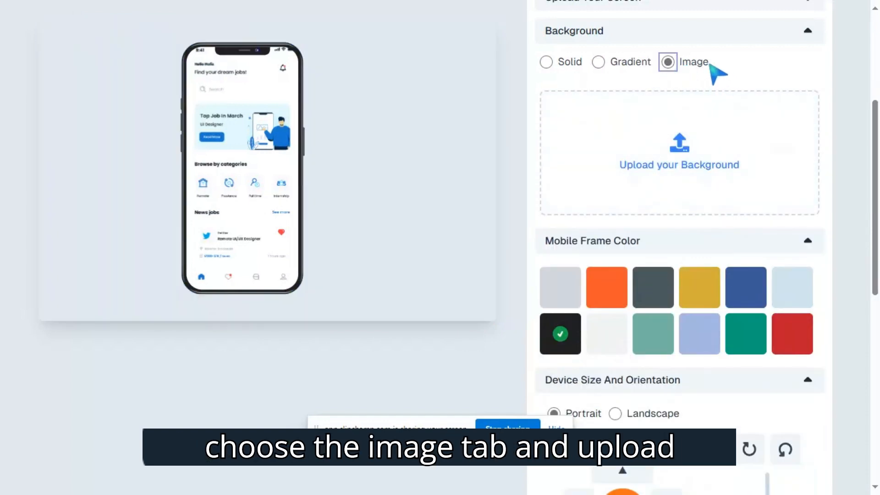
left_click(651, 169)
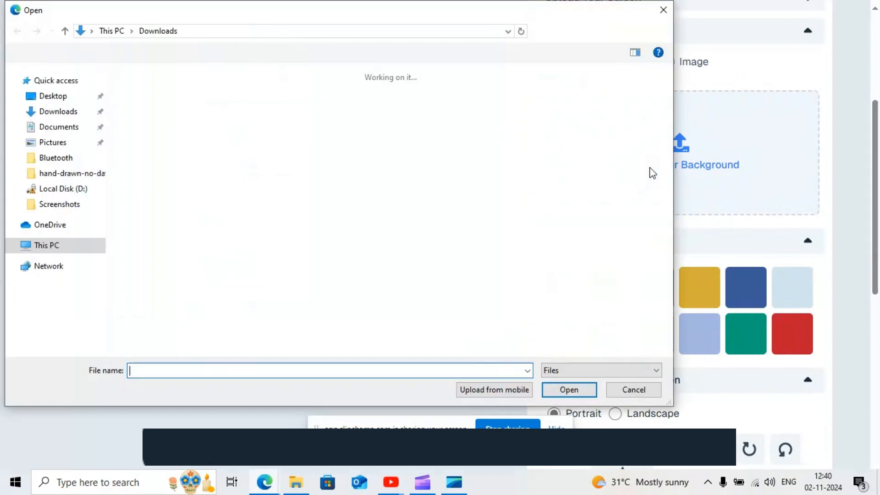
left_click_drag(669, 97, 652, 283)
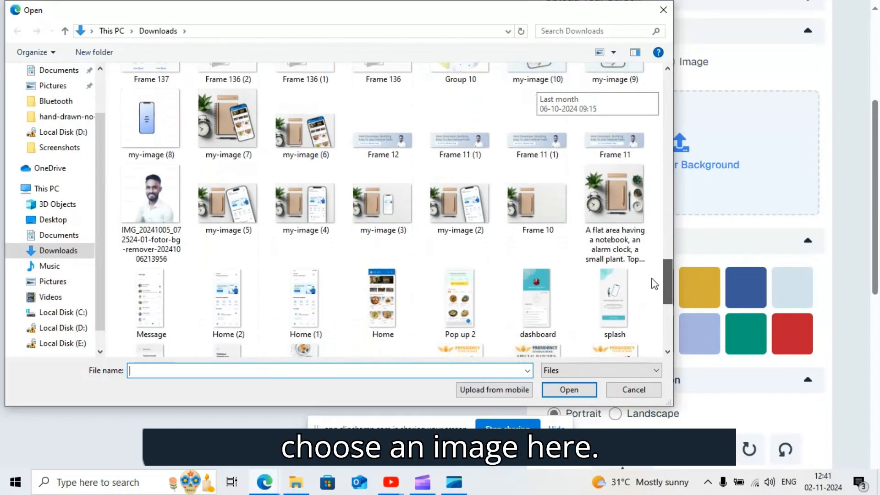
left_click(539, 206)
left_click(568, 389)
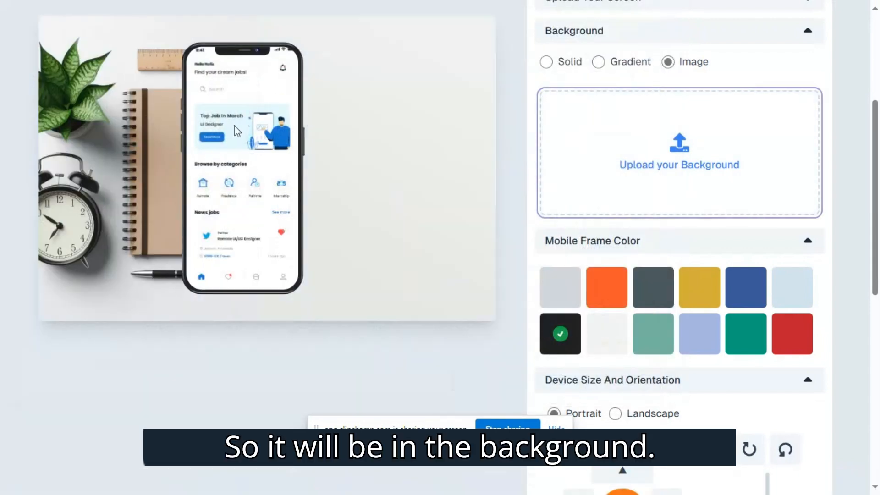
Try light grey, orange, light blue and black for the mobile frame and settle on the dark slate grey.
scroll(521, 212, "down", 1)
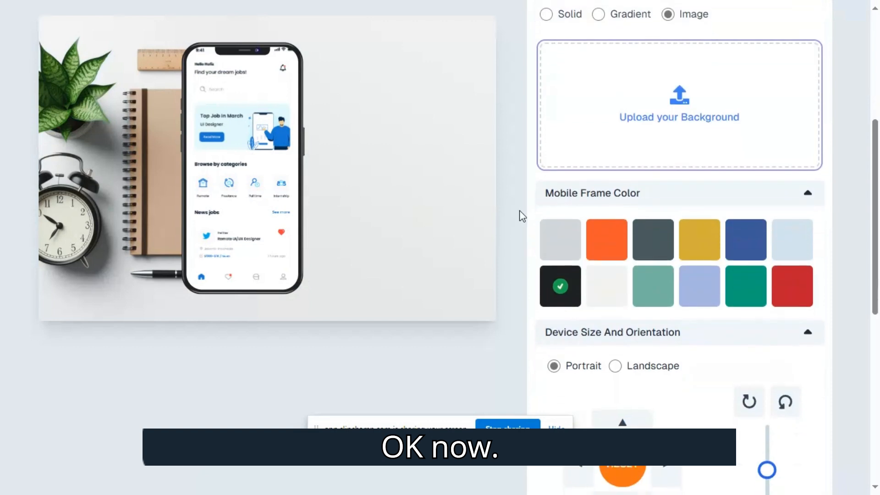
scroll(612, 78, "up", 1)
scroll(611, 78, "up", 2)
left_click(634, 89)
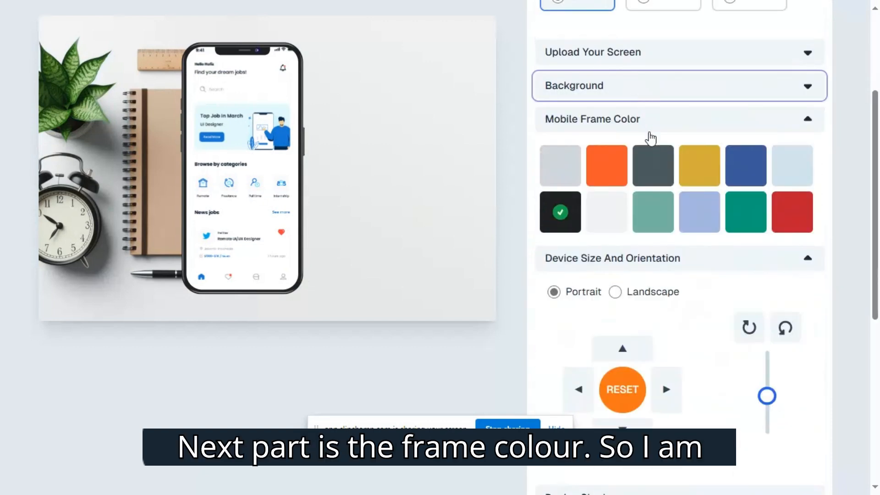
left_click(567, 167)
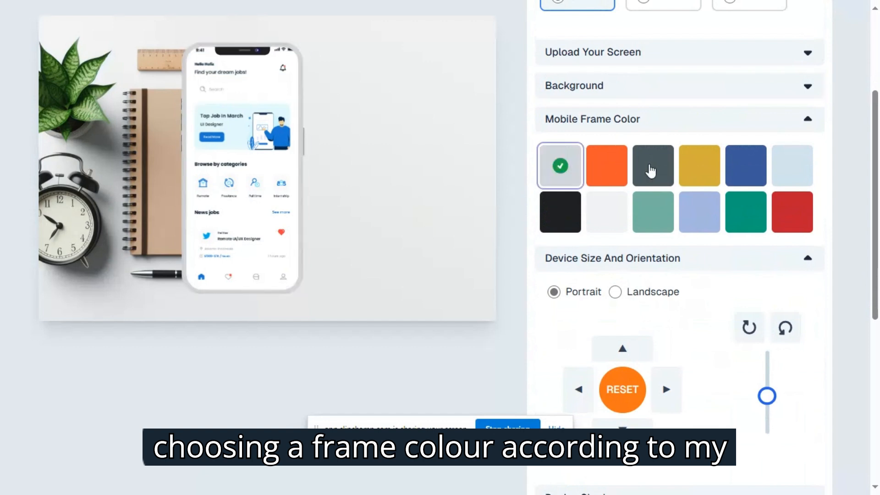
left_click(652, 171)
left_click(613, 173)
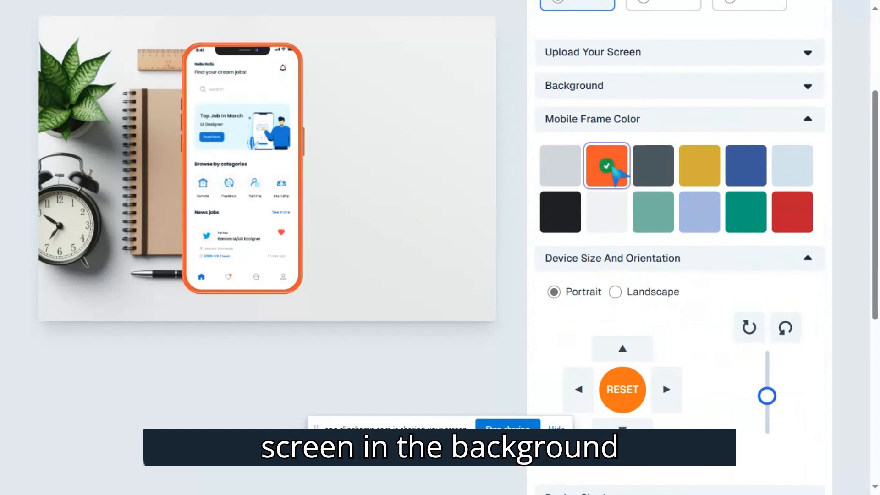
left_click(786, 171)
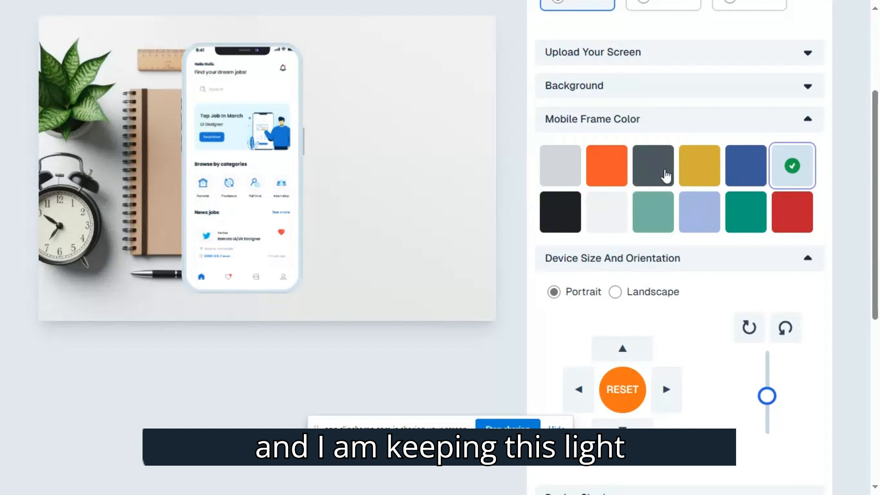
left_click(666, 175)
left_click(561, 214)
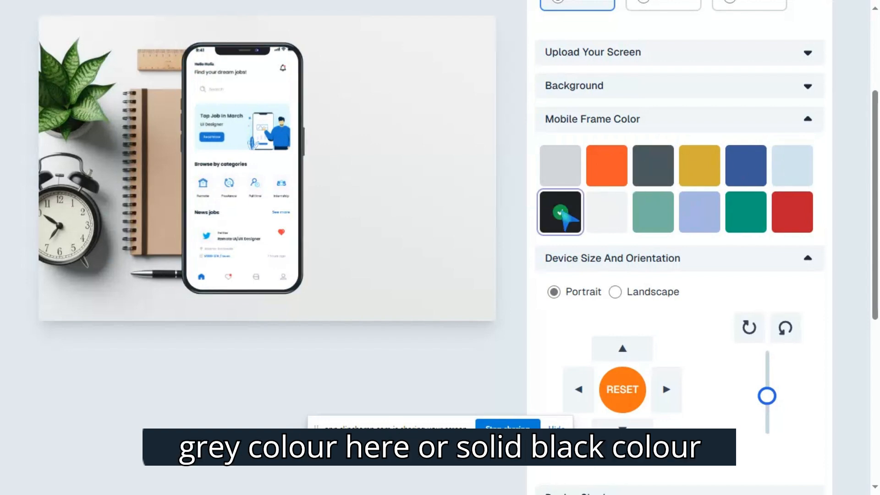
left_click(642, 173)
Preview the device in landscape orientation and switch it back to portrait.
left_click(686, 133)
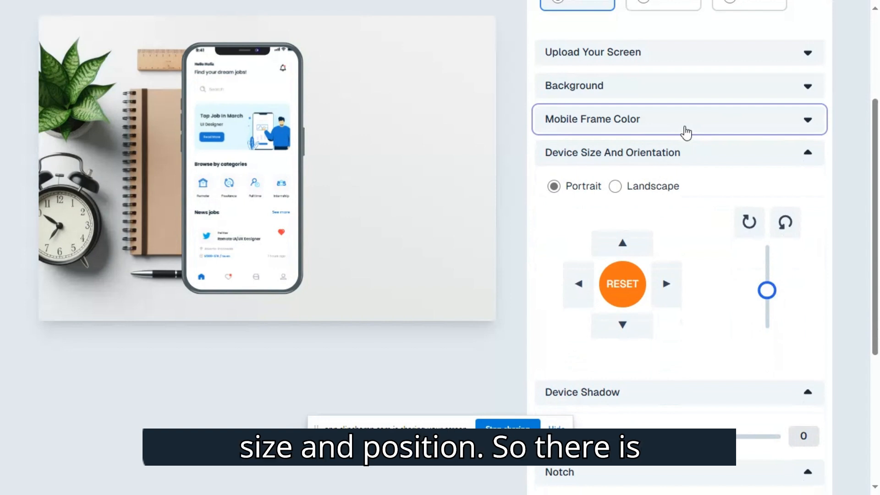
left_click(651, 185)
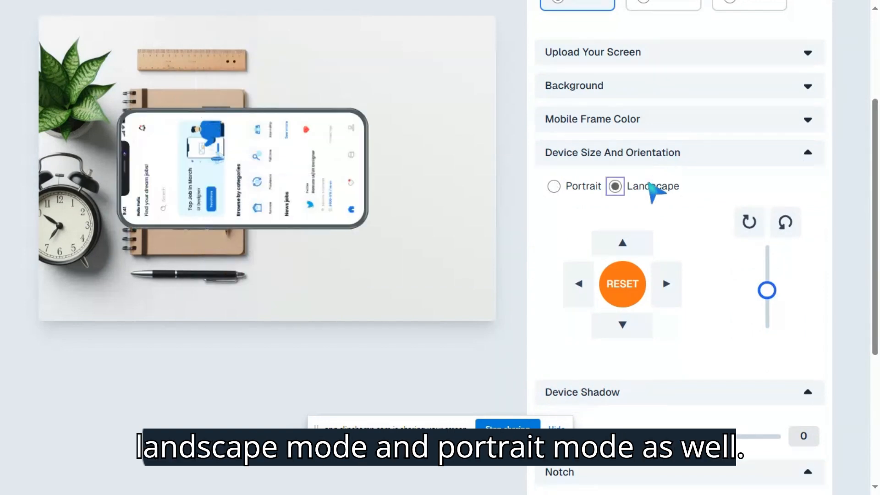
left_click(578, 188)
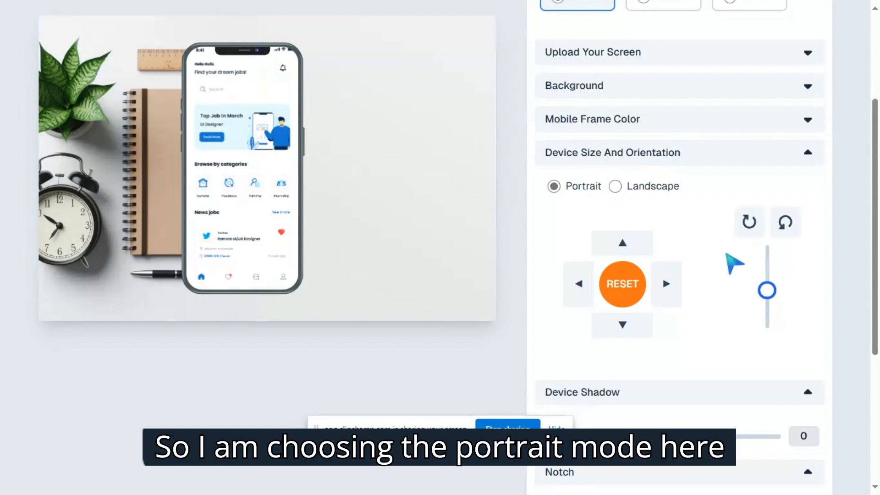
Nudge the phone to the right and upward over the background and reset its position.
left_click(669, 282)
left_click(671, 282)
left_click(671, 283)
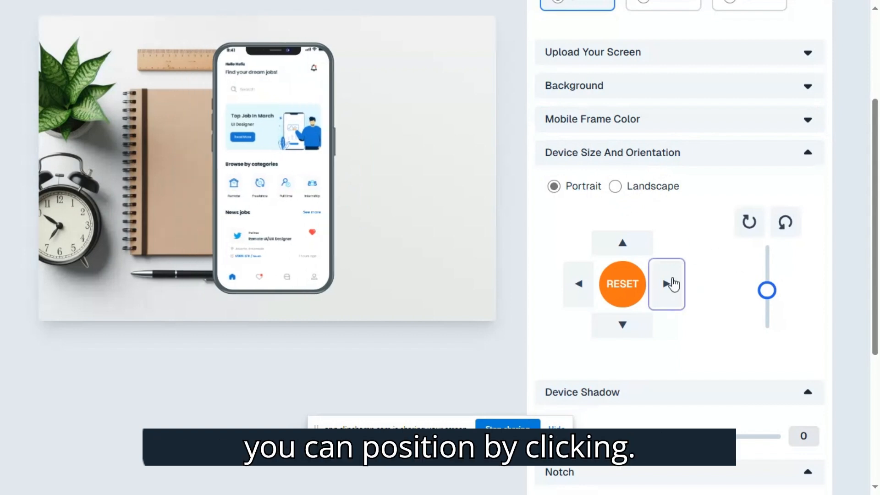
left_click(672, 283)
left_click(671, 283)
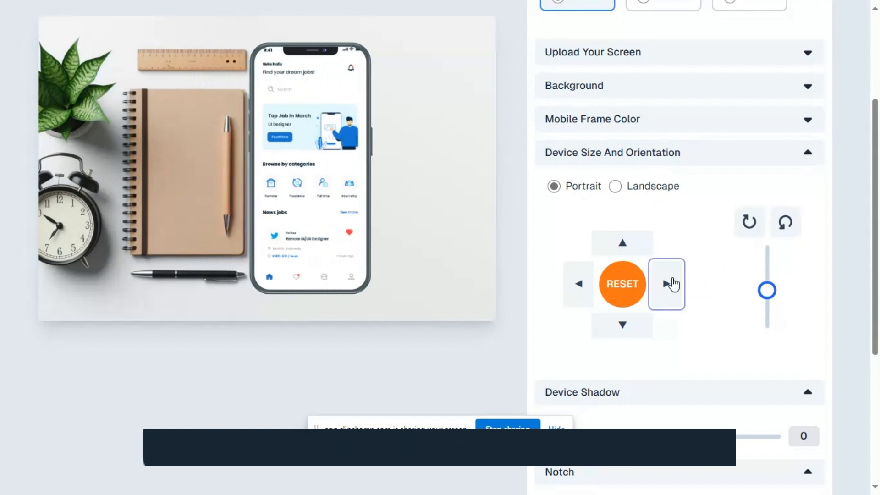
left_click(616, 242)
left_click(619, 242)
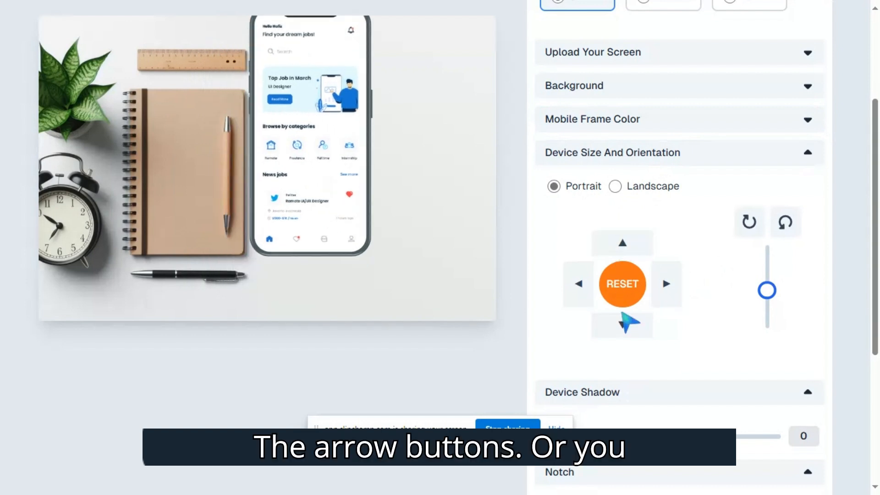
left_click(623, 294)
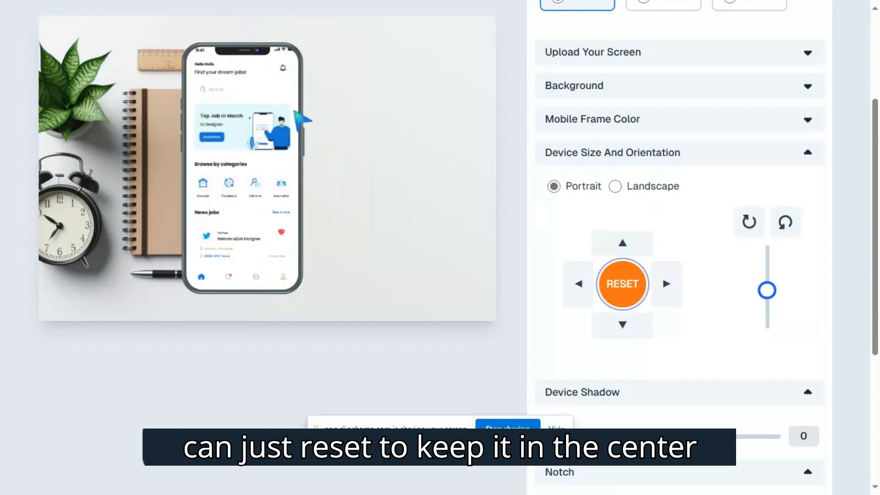
Move the phone slightly up and right until it stands clear of the notebook in the background photo.
left_click(623, 244)
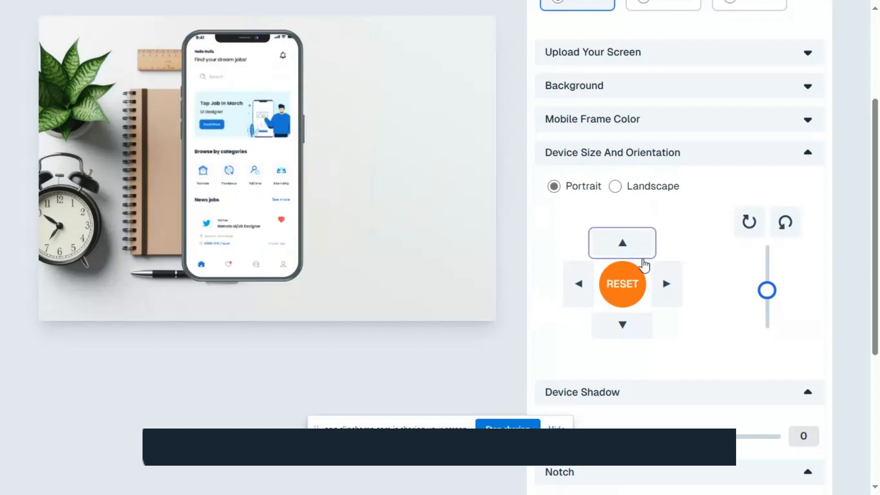
left_click(668, 286)
left_click(668, 286)
left_click(668, 286)
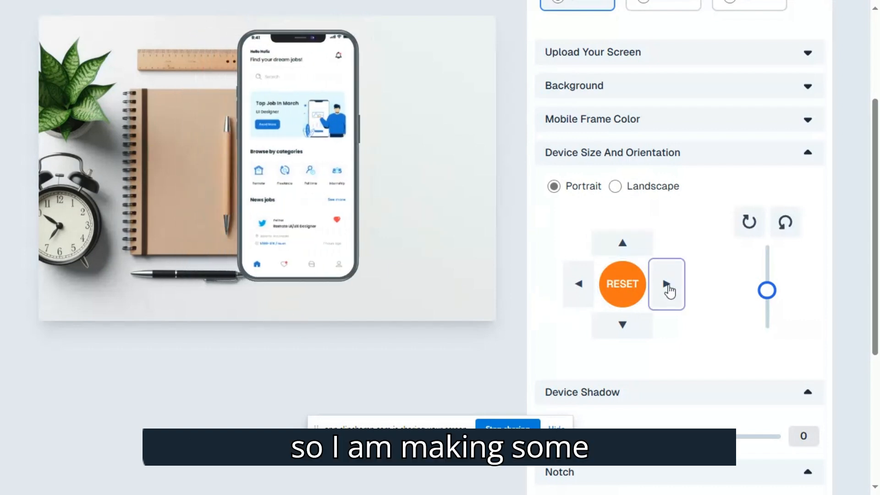
left_click(668, 286)
left_click(668, 286)
left_click(667, 285)
left_click(668, 286)
left_click(668, 286)
left_click(667, 286)
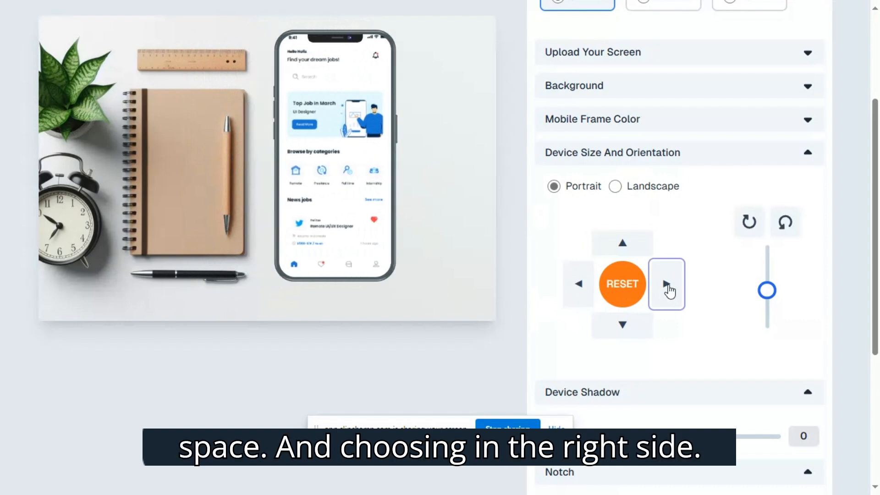
Enlarge the phone and reposition it lower and further right so it fills the empty area beside the notebook.
scroll(572, 202, "up", 1)
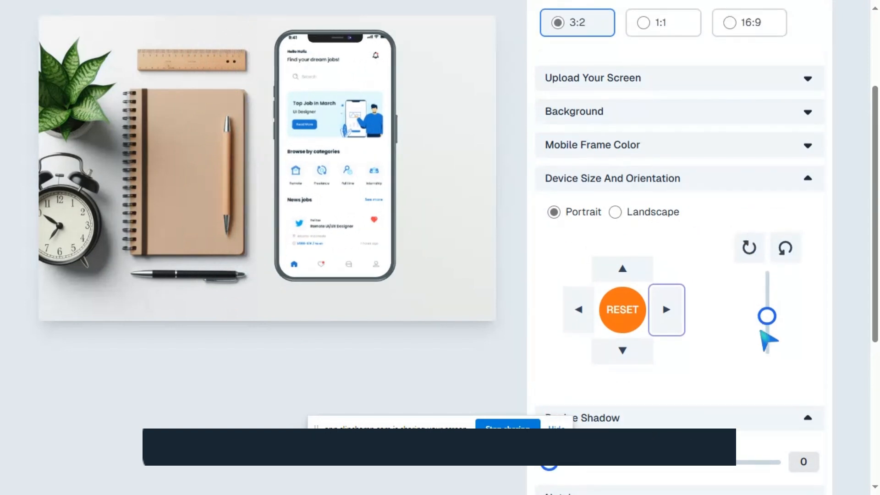
mouse_move(768, 315)
left_mouse_down()
mouse_move(768, 300)
mouse_move(767, 330)
mouse_move(766, 290)
mouse_move(764, 335)
mouse_move(759, 305)
left_mouse_up()
left_click(624, 351)
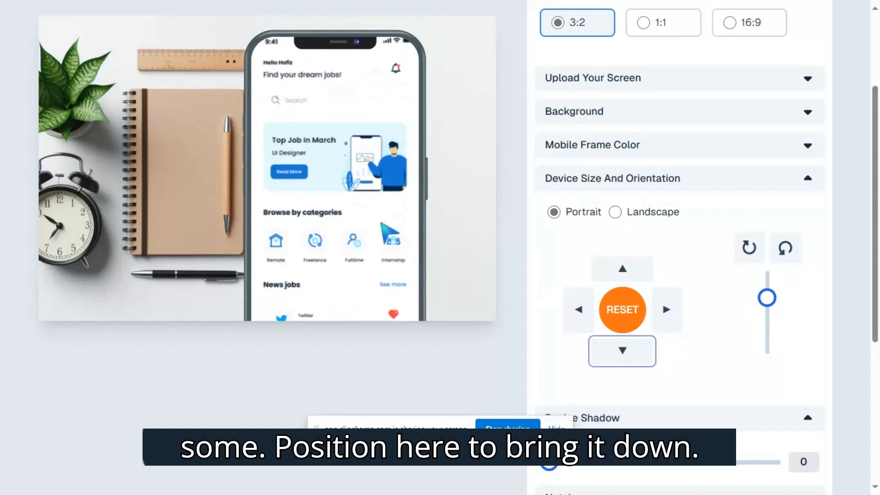
scroll(573, 275, "up", 1)
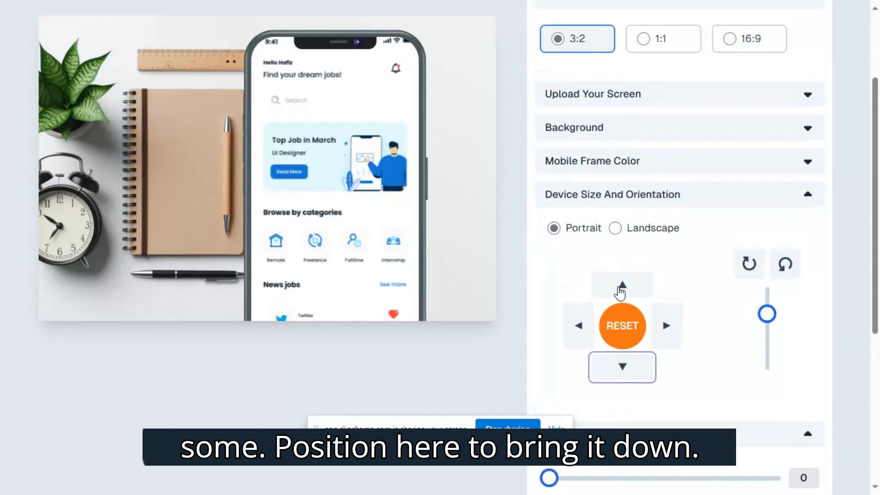
left_click(667, 322)
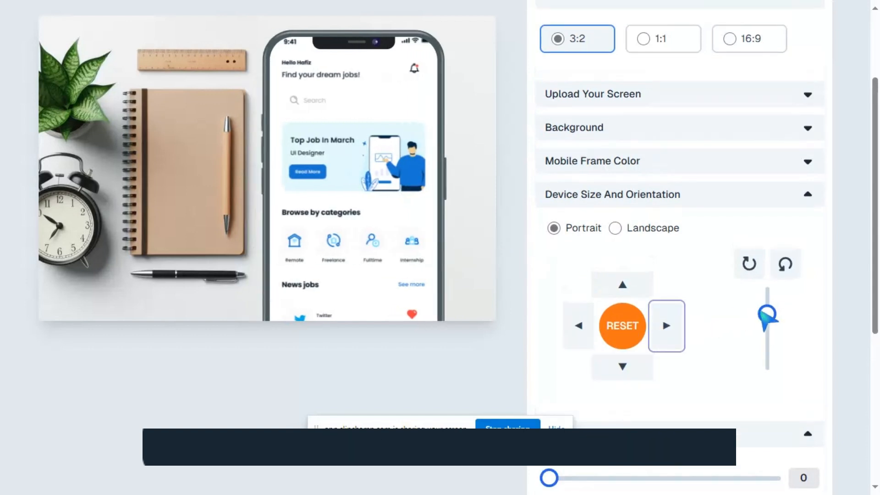
left_click_drag(767, 314, 768, 320)
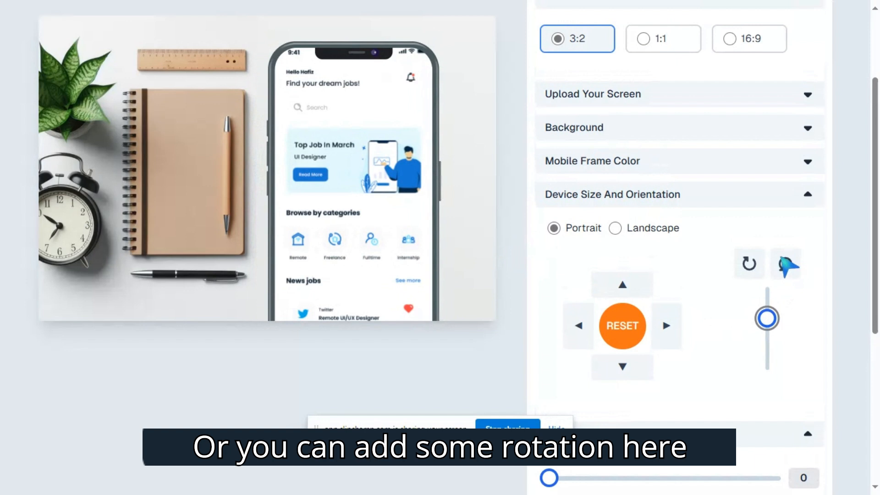
Try the phone's rotation in both directions, leave it tilted counterclockwise and nudge it slightly to the right.
left_click(783, 265)
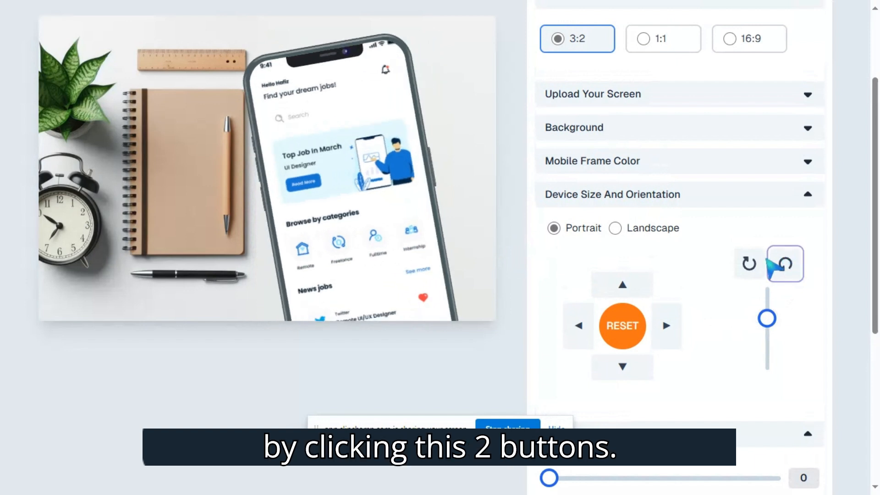
left_click(751, 261)
left_click(796, 268)
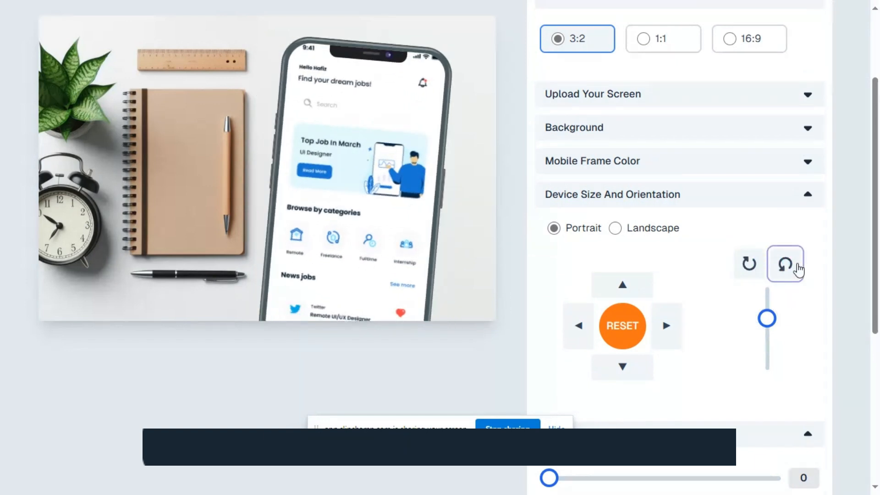
left_click(799, 269)
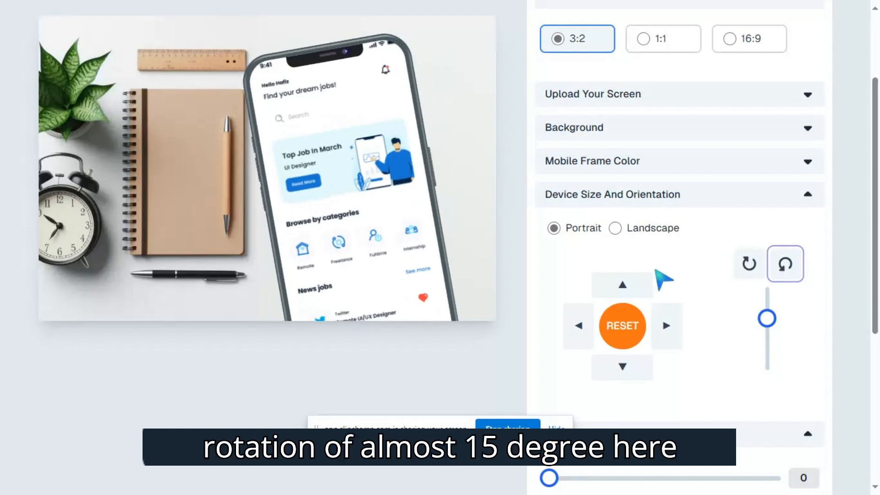
left_click(673, 327)
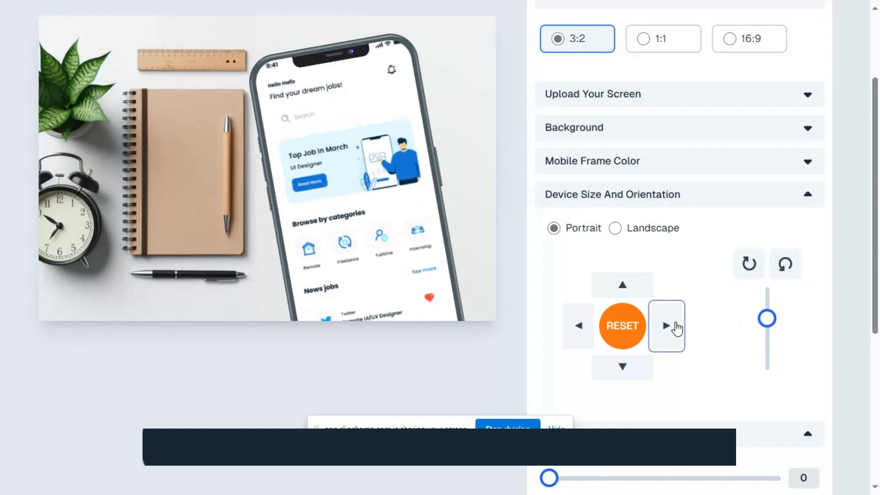
Add a shadow behind the phone by setting the device shadow to 50.
scroll(548, 255, "down", 4)
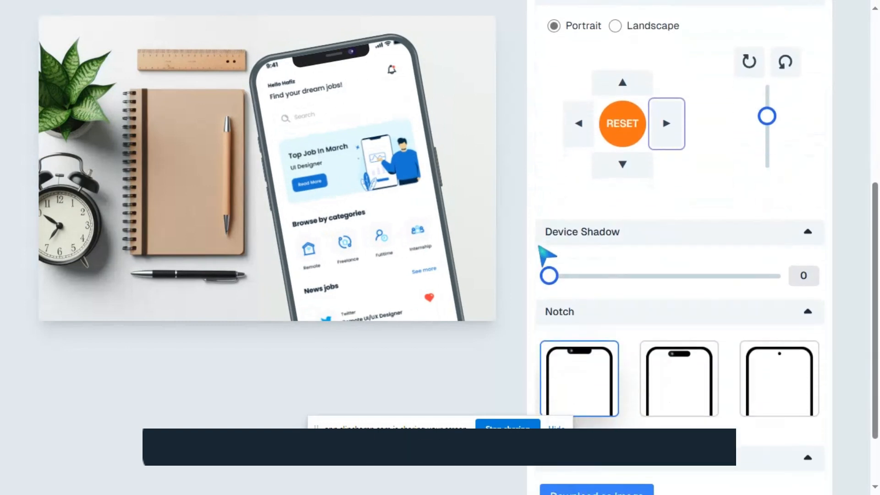
scroll(618, 250, "down", 1)
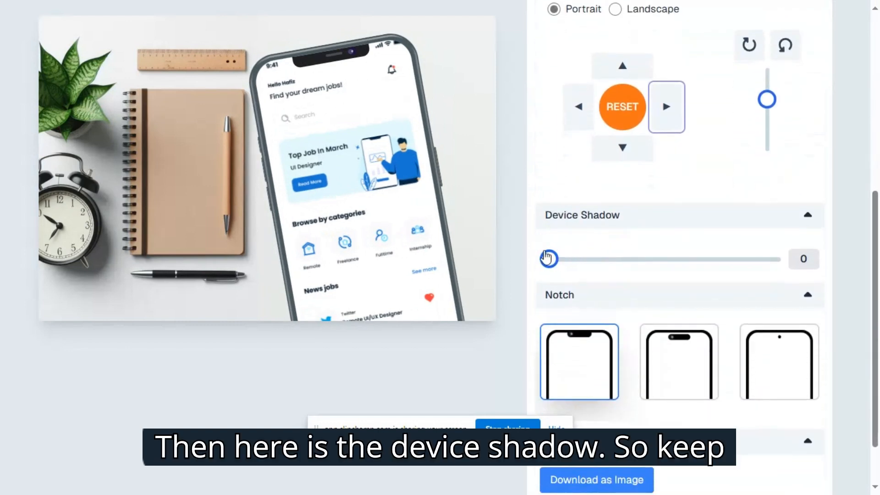
left_click_drag(548, 261, 660, 261)
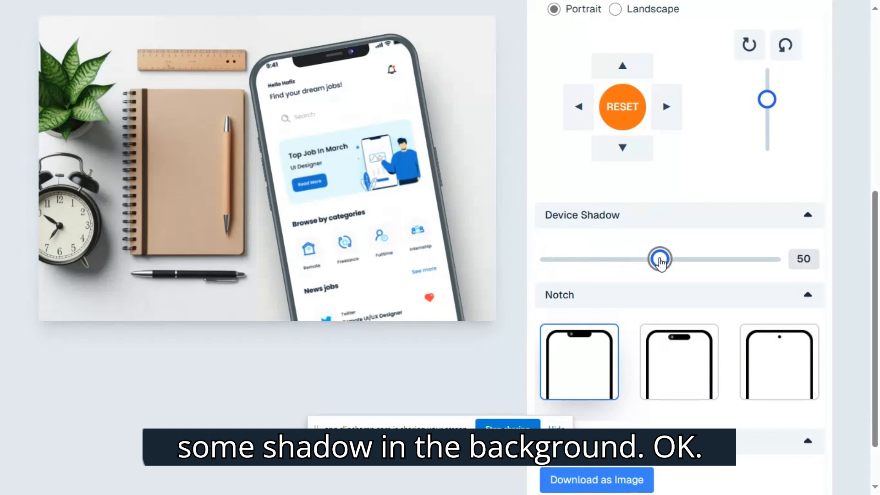
Shrink the tilted phone slightly and shift it upward, and raise the device shadow to 53.
left_click_drag(768, 106, 770, 113)
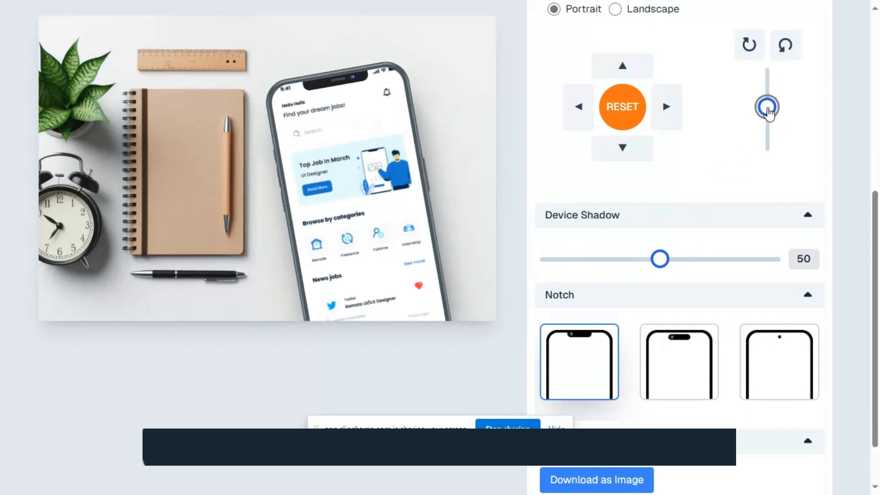
left_click(622, 66)
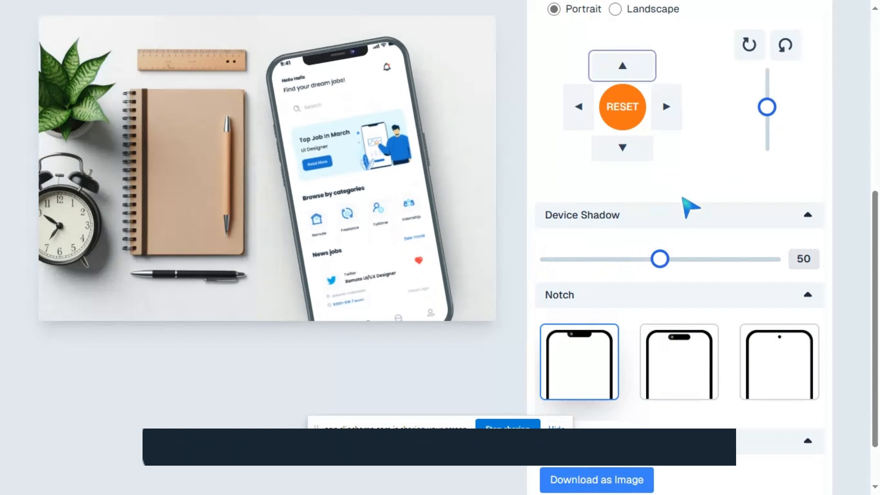
mouse_move(660, 267)
left_mouse_down()
mouse_move(747, 273)
mouse_move(663, 281)
mouse_move(667, 271)
left_mouse_up()
Try the three notch styles for the phone, finishing on the small punch-hole camera option.
scroll(631, 288, "down", 1)
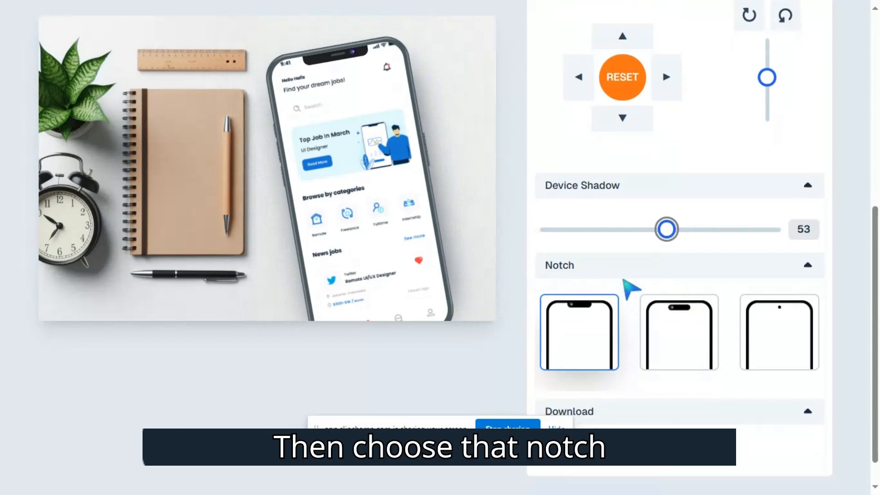
left_click(676, 313)
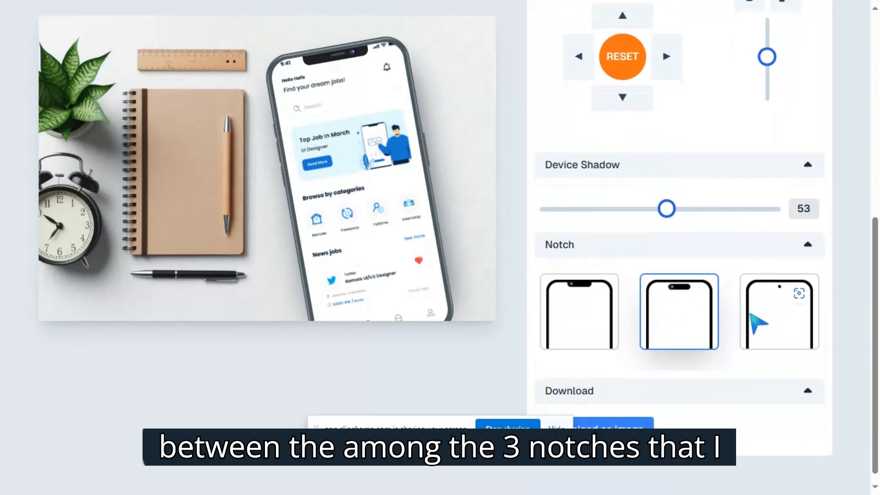
left_click(748, 313)
left_click(662, 319)
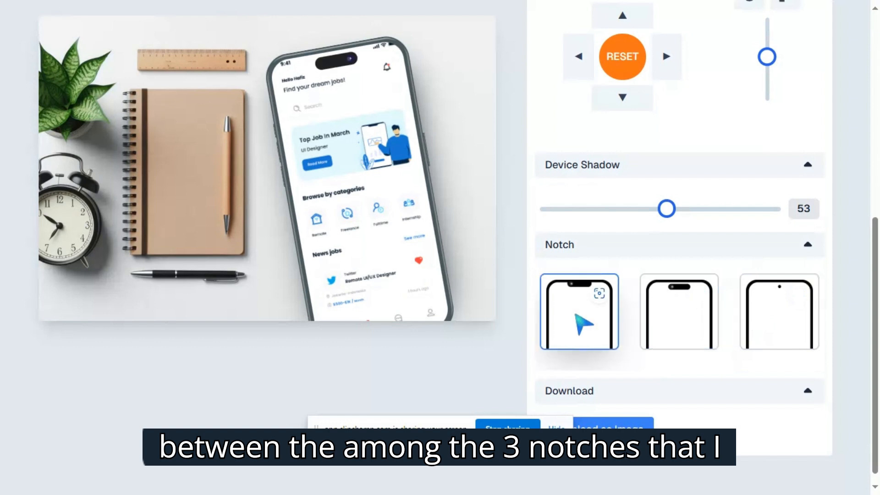
left_click(756, 326)
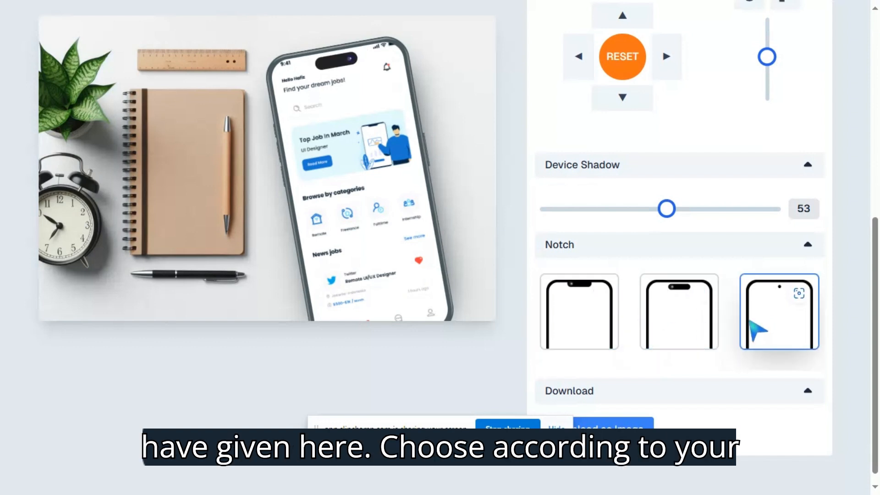
left_click(688, 338)
left_click(611, 322)
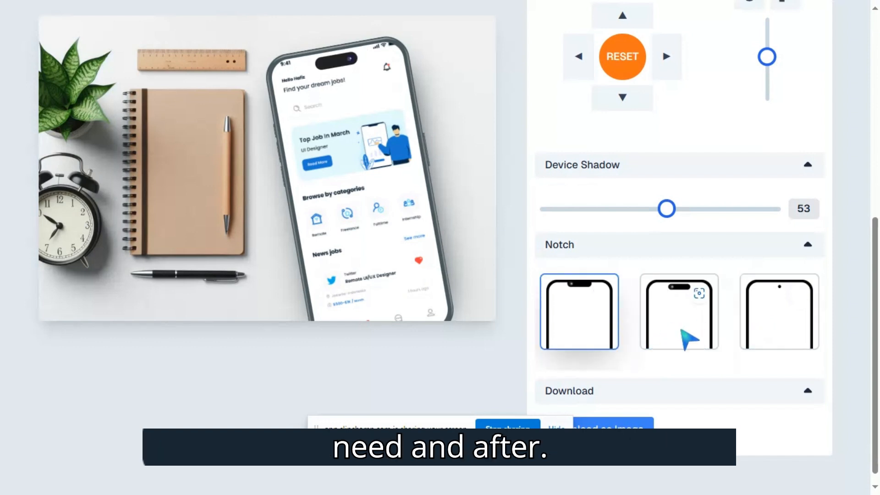
left_click(681, 329)
left_click(756, 328)
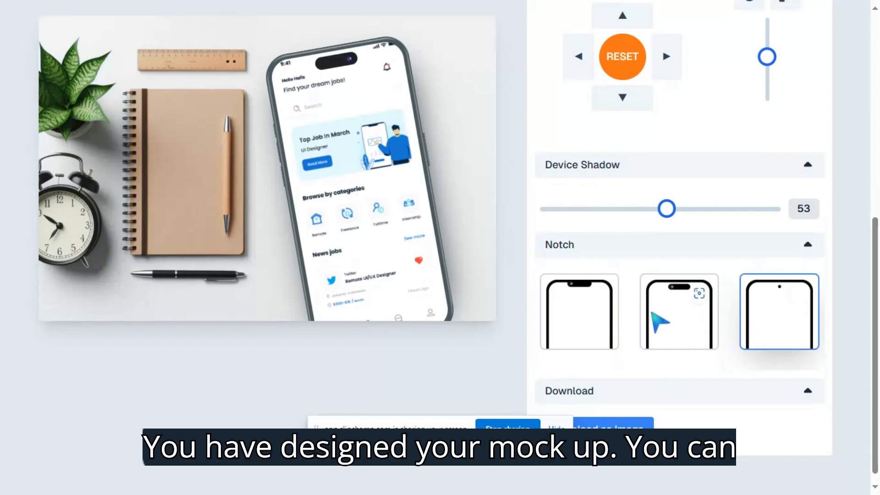
Download the finished phone mockup as an image and return to the beginning of the editor page.
scroll(651, 312, "down", 1)
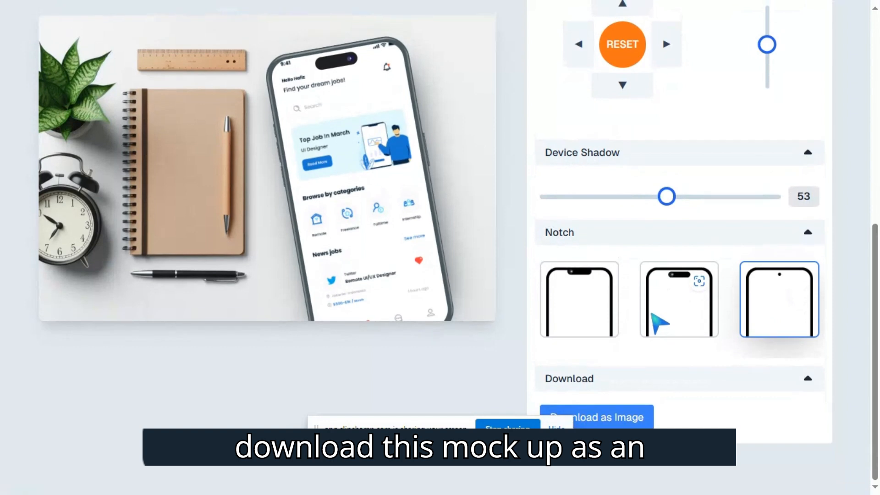
left_click(617, 419)
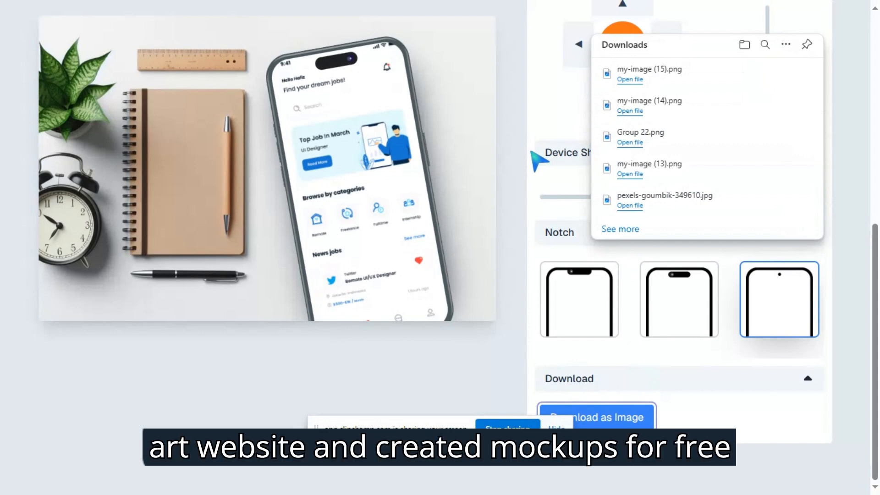
scroll(538, 158, "up", 9)
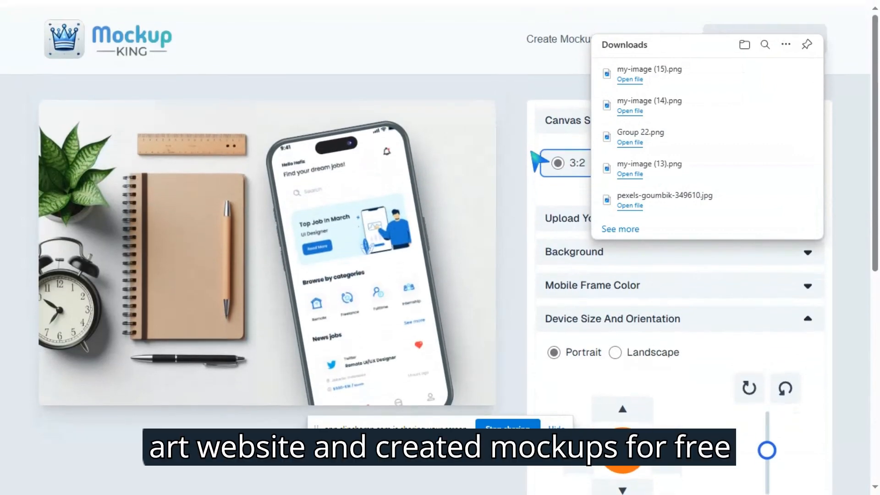